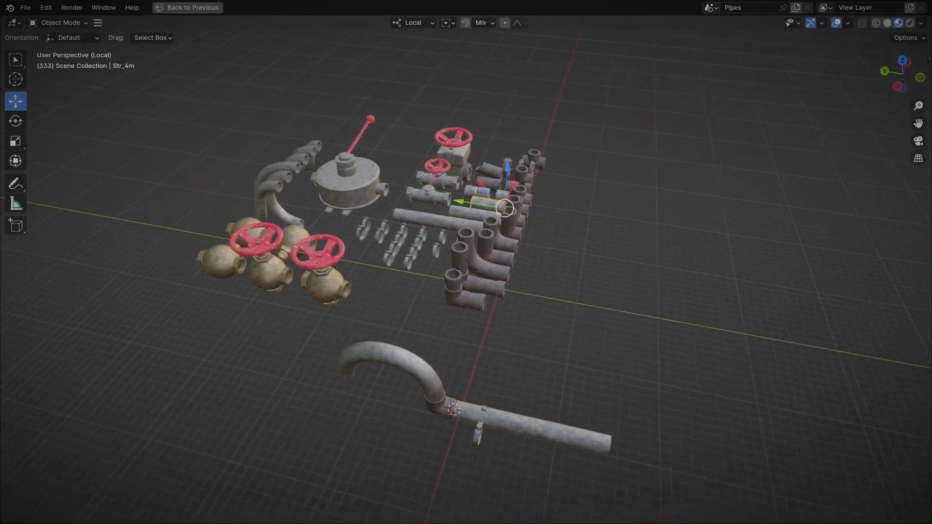
- Select a piece in the row of pipe parts and duplicate it for the manual assembly
{"action": "left_click", "coordinate": [504, 136]}
{"action": "left_click", "coordinate": [502, 139]}
{"action": "key", "text": "shift+d"}
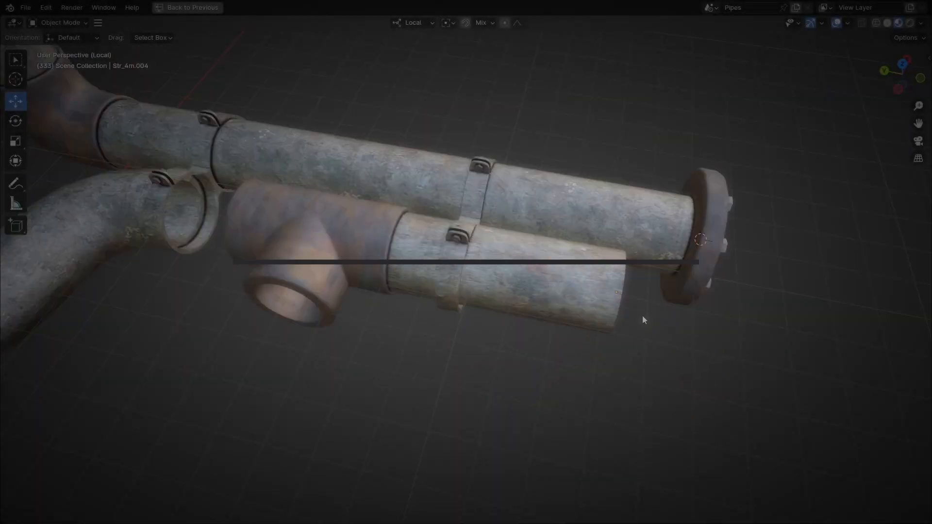
- Slide the S-bend pipe and its bracket along the local axis to meet the tee fitting
{"action": "left_click", "coordinate": [421, 279]}
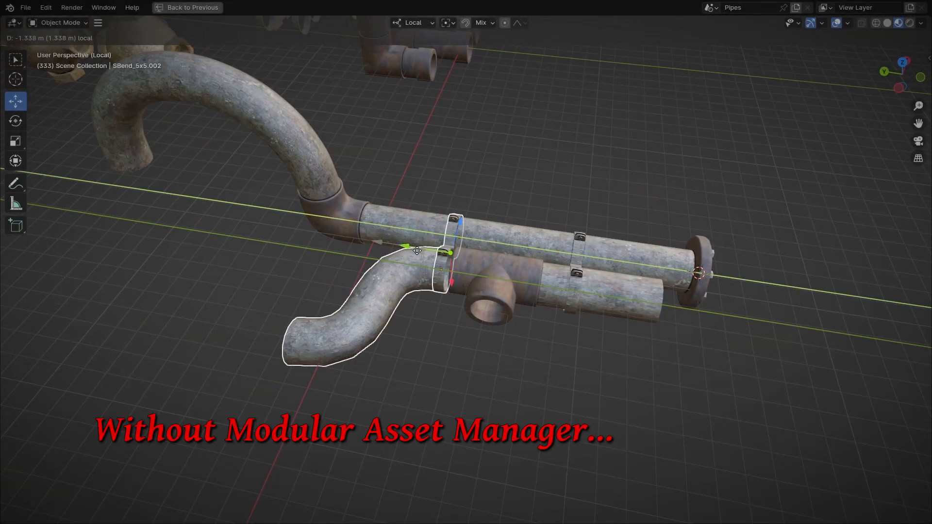
{"action": "left_click_drag", "start_coordinate": [417, 250], "coordinate": [421, 268]}
{"action": "middle_click_drag", "start_coordinate": [421, 268], "coordinate": [343, 349]}
{"action": "left_click_drag", "start_coordinate": [498, 313], "coordinate": [509, 309]}
{"action": "scroll", "coordinate": [495, 301], "scroll_direction": "up", "scroll_amount": 3}
{"action": "middle_click_drag", "start_coordinate": [495, 311], "coordinate": [466, 270]}
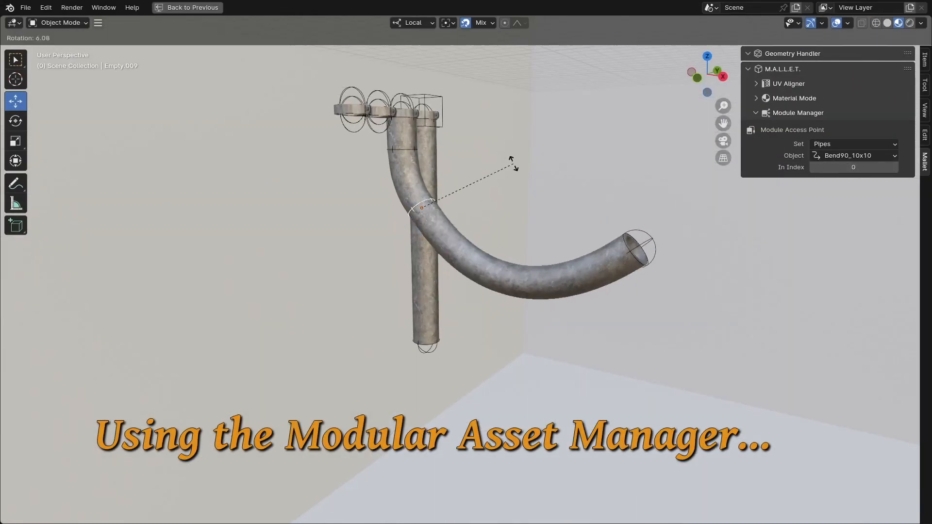
- Rotate the attached pipe bend and choose a Pipes module for the access point at the run's open end
{"action": "left_click", "coordinate": [467, 269]}
{"action": "left_click", "coordinate": [459, 253]}
{"action": "left_click", "coordinate": [848, 156]}
{"action": "left_click", "coordinate": [845, 129]}
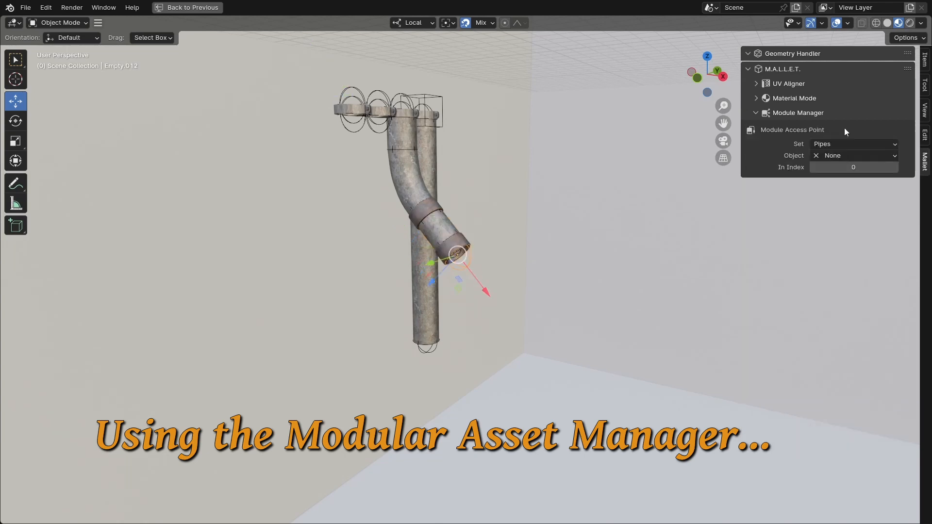
- Rotate the Valve_Ball_7m module 180° about its local X axis
{"action": "middle_click_drag", "start_coordinate": [668, 217], "coordinate": [614, 234]}
{"action": "key", "text": "r"}
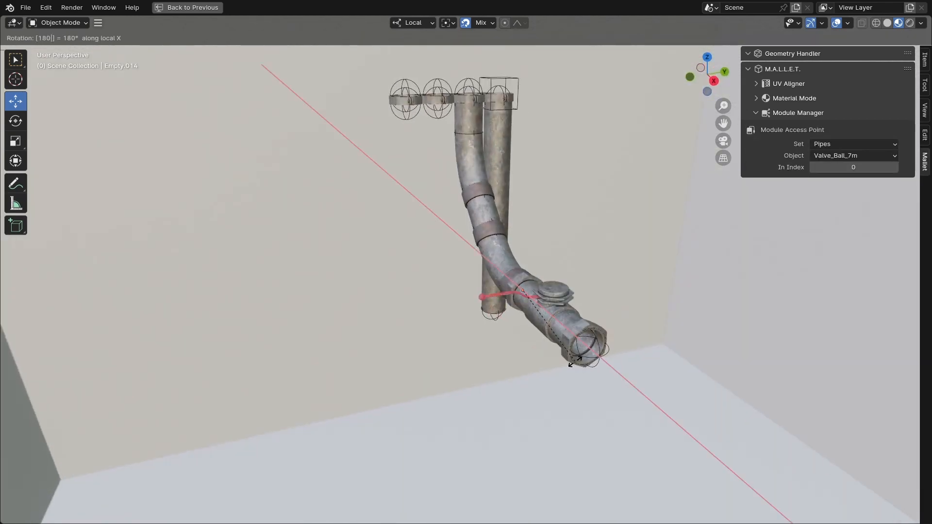
{"action": "key", "text": "Return"}
{"action": "middle_click_drag", "start_coordinate": [575, 362], "coordinate": [645, 268]}
- Attach a Bend90_Smooth_4x4m module to the valve's open end and rotate it 180° about its local X axis
{"action": "left_click", "coordinate": [564, 275]}
{"action": "left_click", "coordinate": [867, 156]}
{"action": "left_click", "coordinate": [867, 159]}
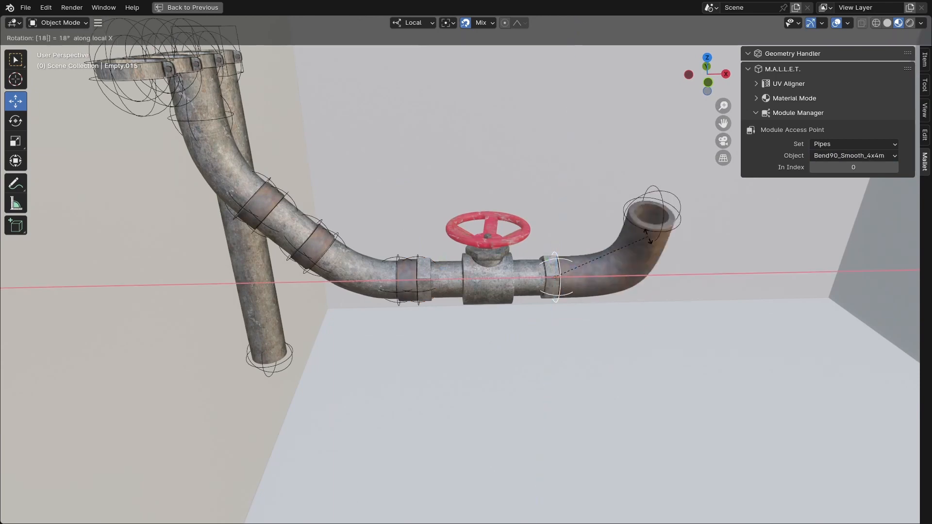
{"action": "key", "text": "0"}
{"action": "key", "text": "Return"}
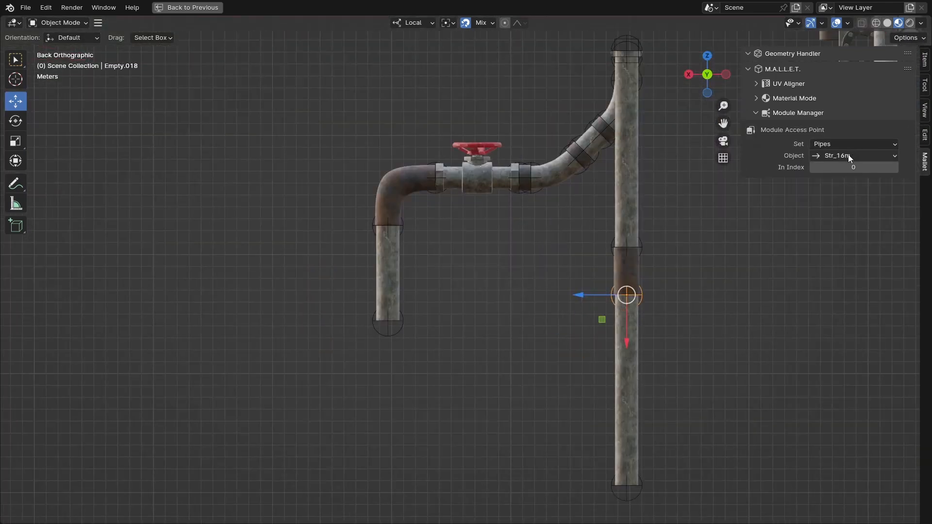
- Swap the Str_16m module below the vertical pipe's coupling for a shorter straight piece and select an open-end access point
{"action": "scroll", "coordinate": [848, 155], "scroll_direction": "down", "scroll_amount": 1, "text": "ctrl"}
{"action": "scroll", "coordinate": [461, 325], "scroll_direction": "up", "scroll_amount": 4}
{"action": "left_click", "coordinate": [777, 335]}
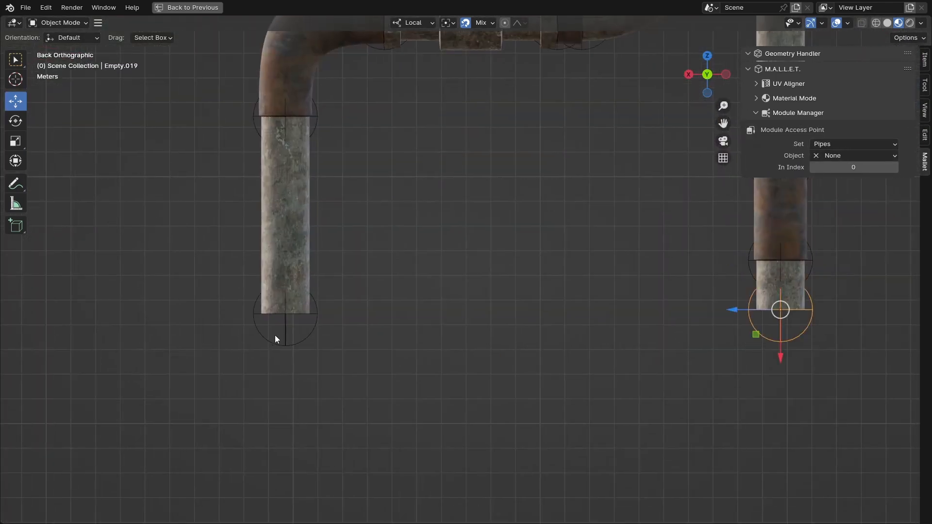
{"action": "left_click", "coordinate": [796, 338]}
{"action": "scroll", "coordinate": [626, 347], "scroll_direction": "down", "scroll_amount": 2}
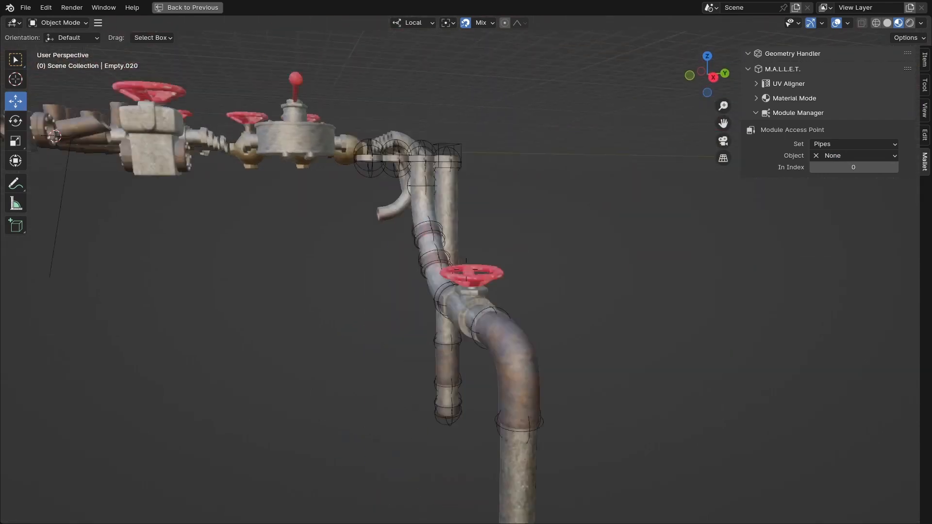
{"action": "scroll", "coordinate": [470, 214], "scroll_direction": "up", "scroll_amount": 6}
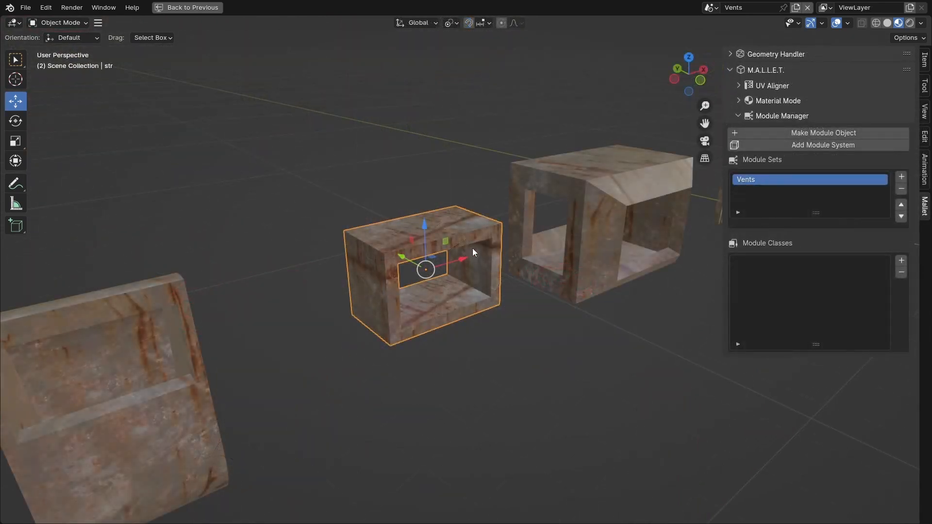
- Name the first module class in the Vents set Standard
{"action": "key", "text": "shift+grave"}
{"action": "key", "text": "s"}
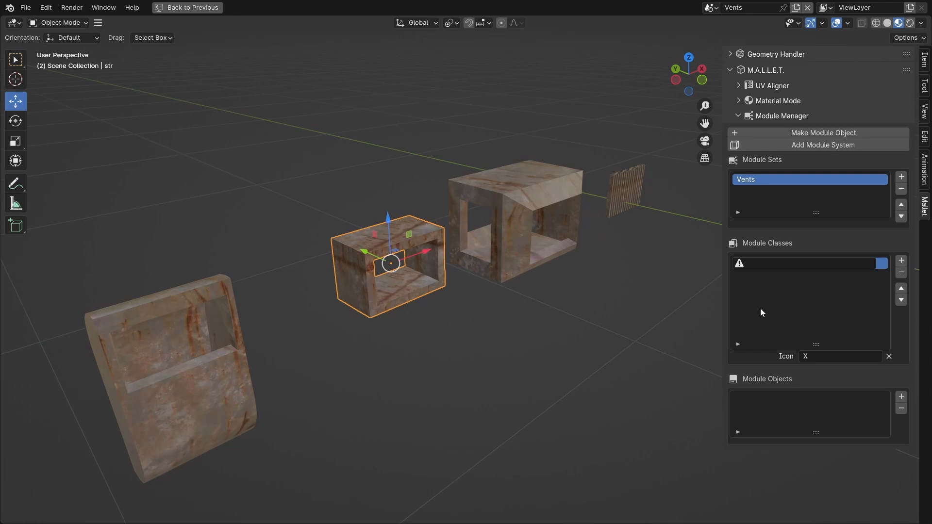
{"action": "double_click", "coordinate": [776, 263]}
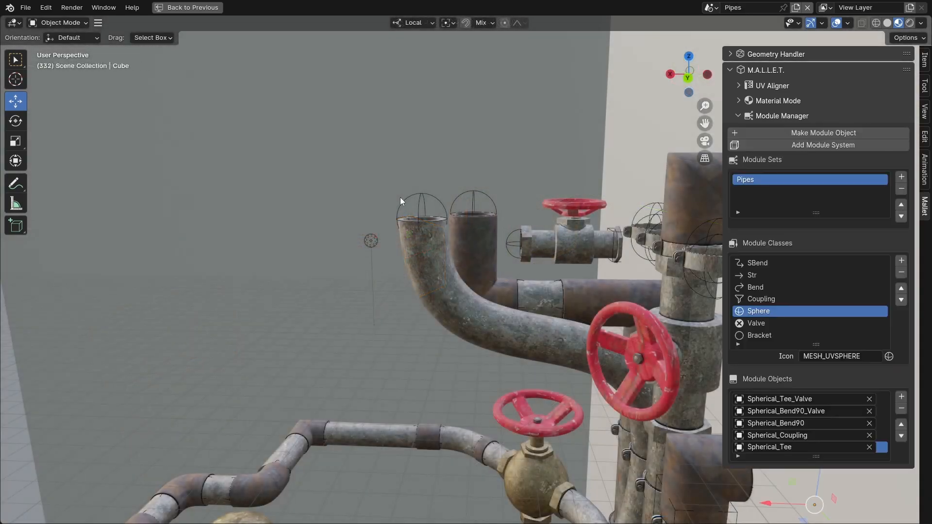
- Attach a Str_4m module to the open upper end of the curved pipe and replace it with Valve_7m
{"action": "left_click", "coordinate": [404, 200]}
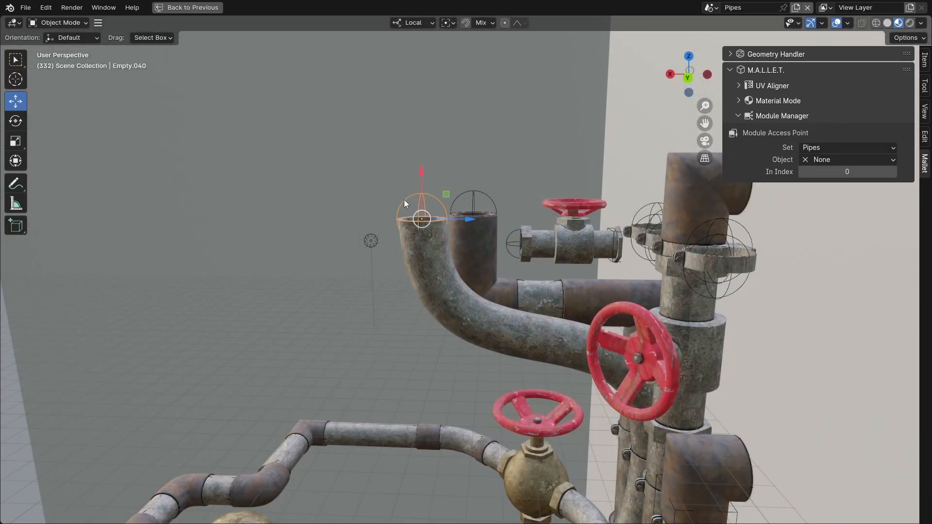
{"action": "left_click", "coordinate": [827, 161]}
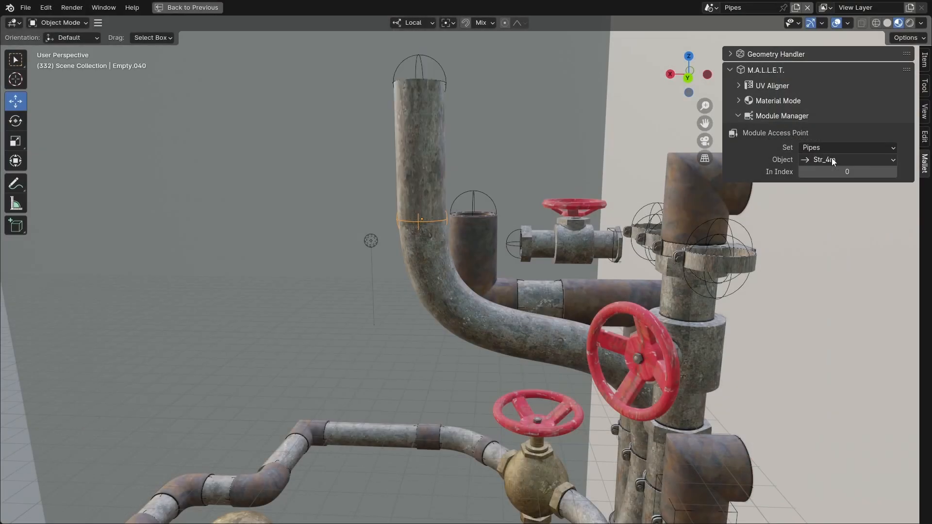
{"action": "left_click", "coordinate": [832, 158]}
{"action": "left_click", "coordinate": [722, 192]}
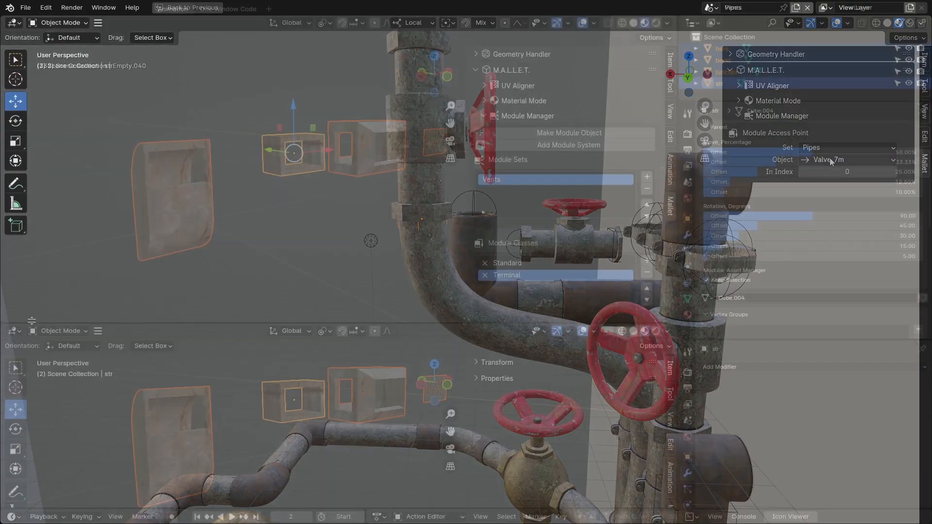
- Switch the lower viewport to a Python Console
{"action": "left_click", "coordinate": [12, 324]}
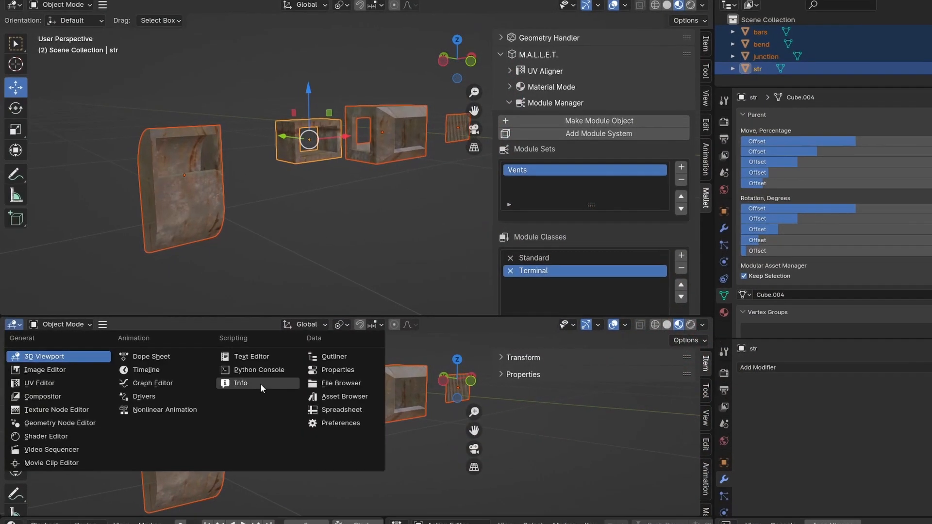
{"action": "left_click", "coordinate": [261, 372]}
{"action": "left_click", "coordinate": [105, 317]}
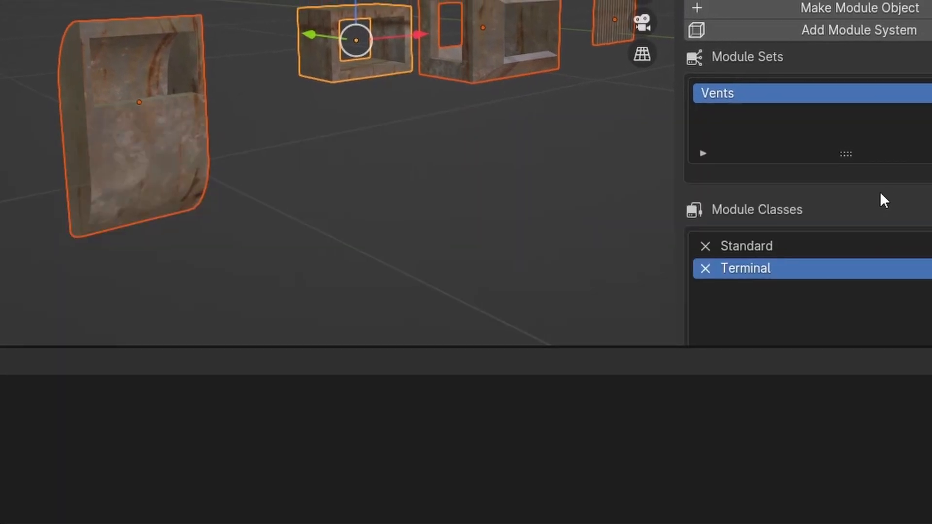
- Set the Terminal class's icon to MESH_MONKEY and select that class
{"action": "middle_click_drag", "start_coordinate": [776, 272], "coordinate": [711, 127]}
{"action": "type", "text": "MESH_MONKEY"}
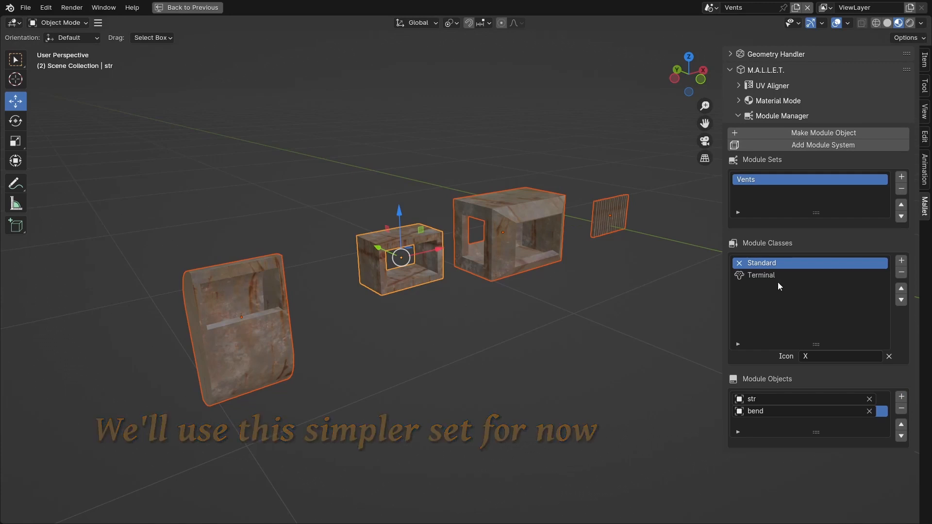
{"action": "left_click", "coordinate": [795, 276]}
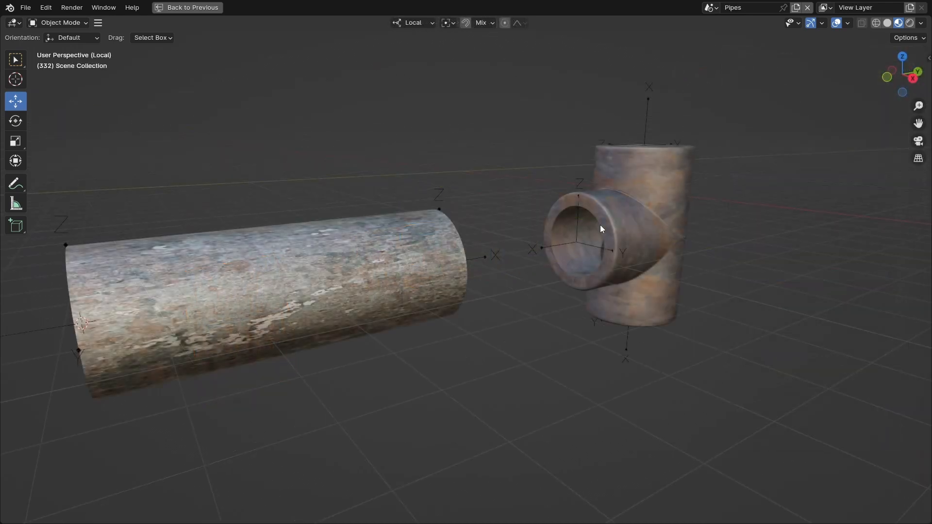
- Make the junction vent a module object with access points
{"action": "middle_click_drag", "start_coordinate": [493, 241], "coordinate": [19, 238]}
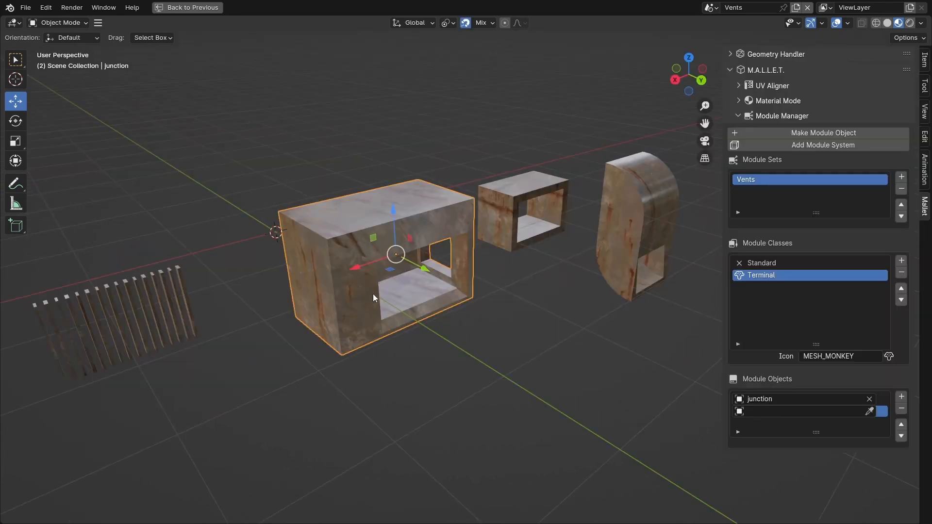
{"action": "left_click", "coordinate": [783, 132]}
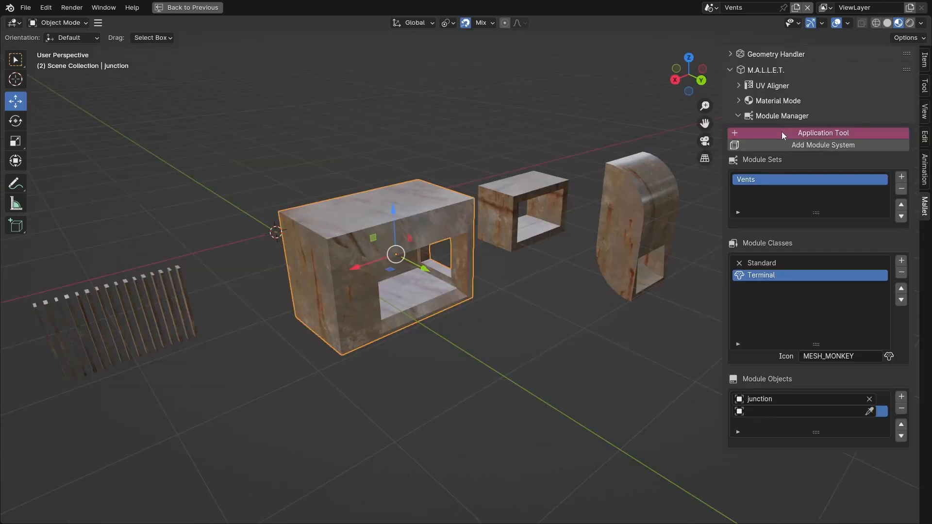
{"action": "middle_click_drag", "start_coordinate": [557, 250], "coordinate": [577, 243]}
{"action": "scroll", "coordinate": [466, 270], "scroll_direction": "up", "scroll_amount": 3}
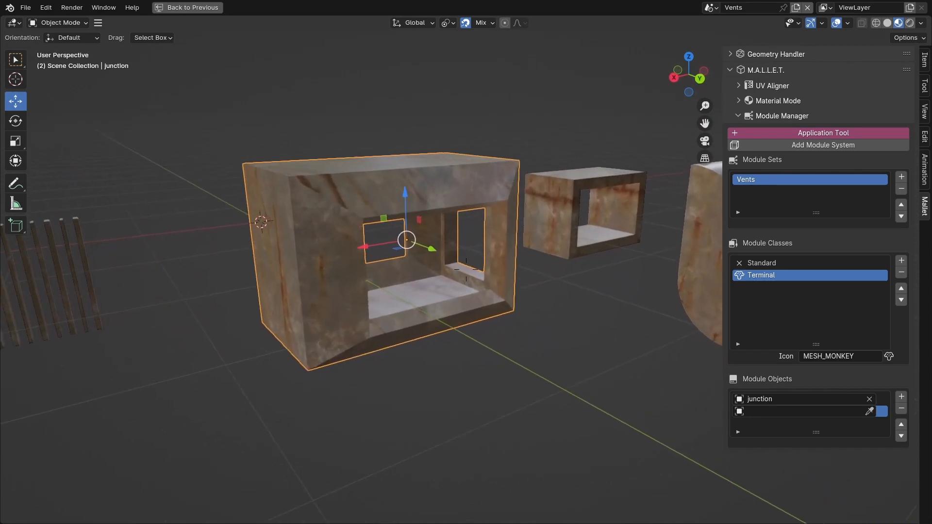
{"action": "left_click", "coordinate": [561, 309]}
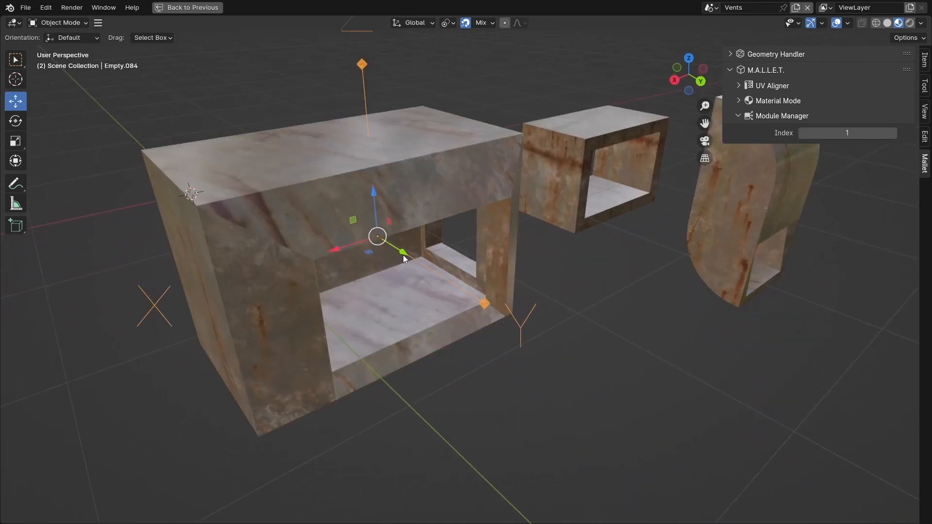
- Move the junction's index 1 access point about 0.75 m along Y and rotate it -90° about Z
{"action": "middle_click_drag", "start_coordinate": [581, 346], "coordinate": [487, 320]}
{"action": "type", "text": "s"}
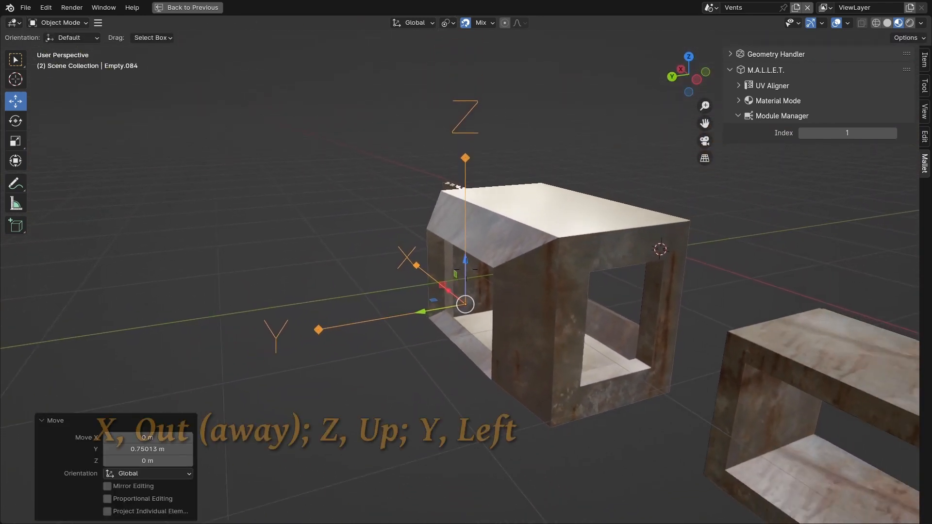
{"action": "type", "text": "rz90"}
{"action": "key", "text": "Return"}
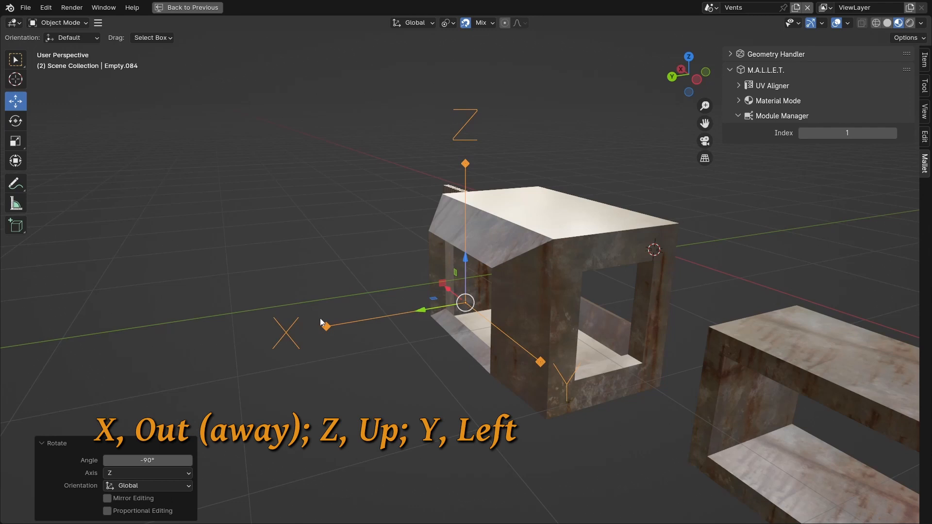
- Move the access point about 0.16 m along X at the junction's wide opening
{"action": "middle_click_drag", "start_coordinate": [246, 331], "coordinate": [349, 304]}
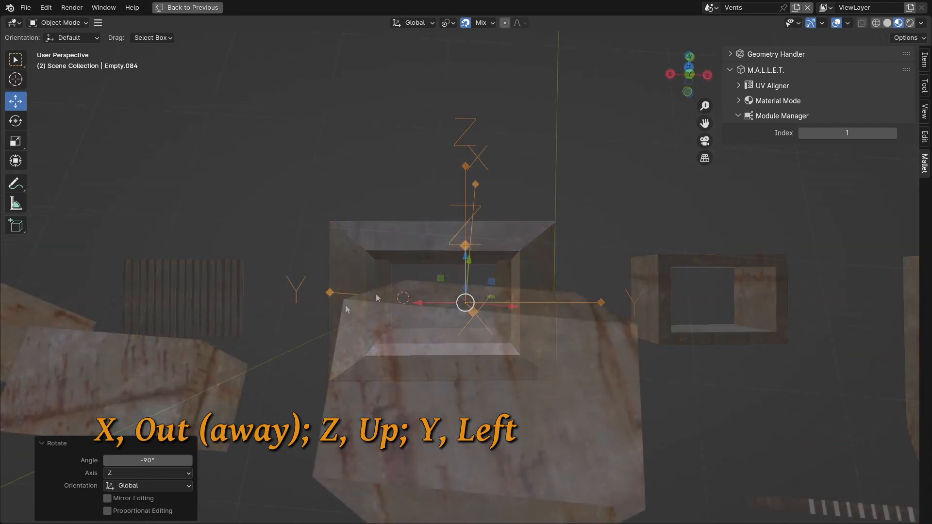
{"action": "middle_click_drag", "start_coordinate": [376, 296], "coordinate": [385, 338]}
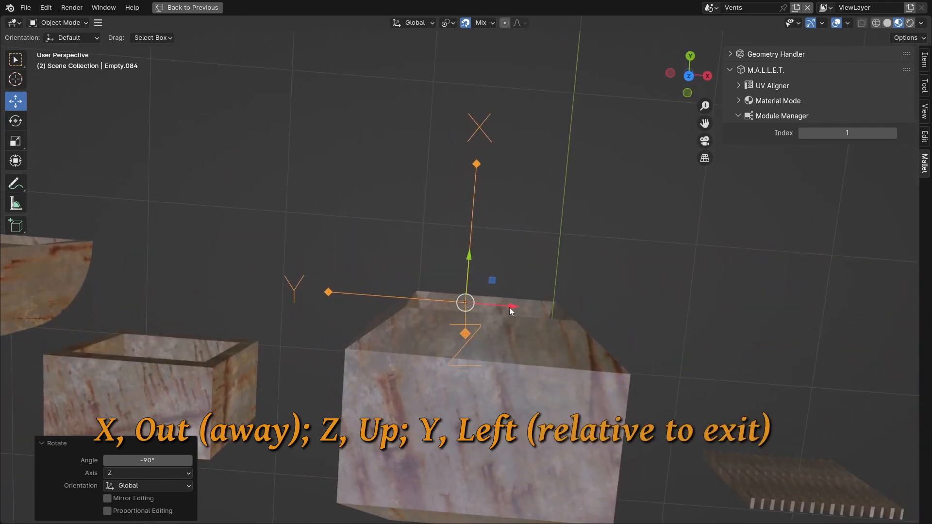
{"action": "left_click_drag", "start_coordinate": [510, 307], "coordinate": [490, 295]}
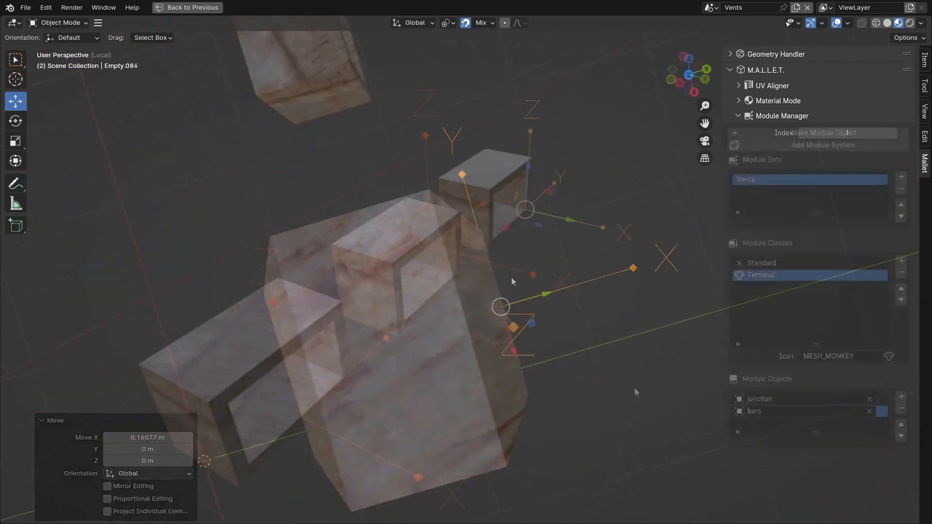
{"action": "middle_click_drag", "start_coordinate": [633, 386], "coordinate": [559, 363]}
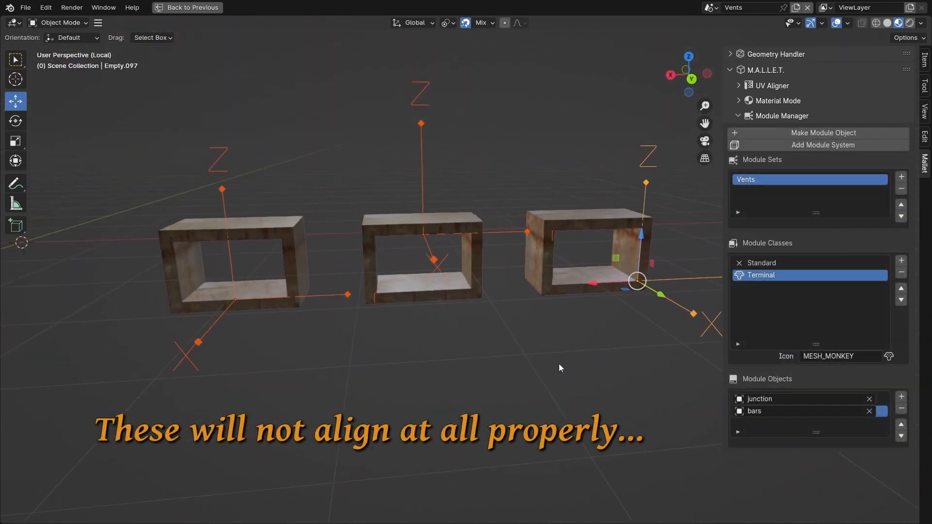
{"action": "middle_click_drag", "start_coordinate": [469, 363], "coordinate": [549, 388]}
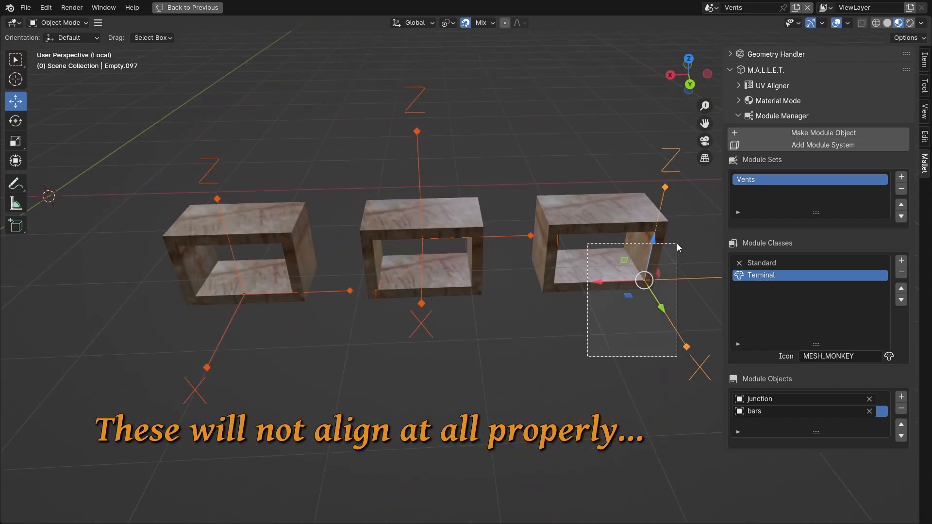
{"action": "left_click_drag", "start_coordinate": [677, 243], "coordinate": [674, 252]}
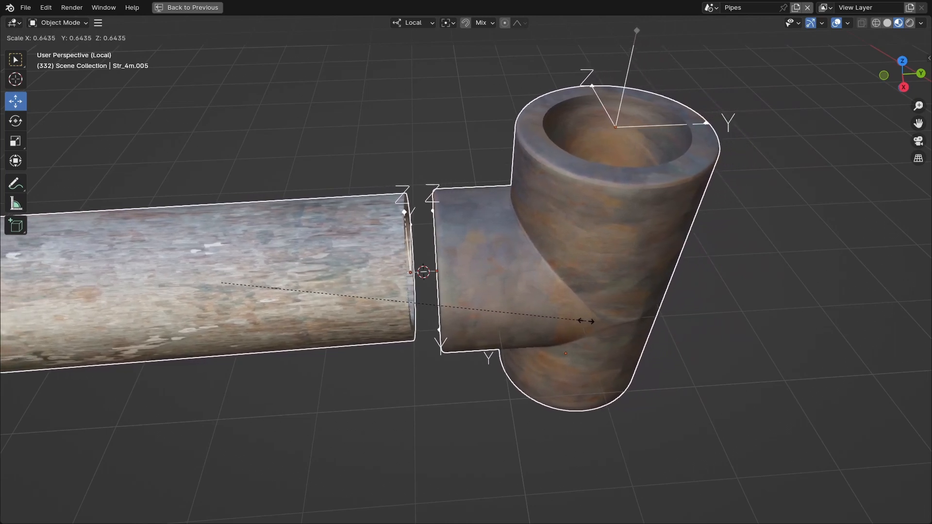
{"action": "middle_click_drag", "start_coordinate": [545, 312], "coordinate": [278, 234]}
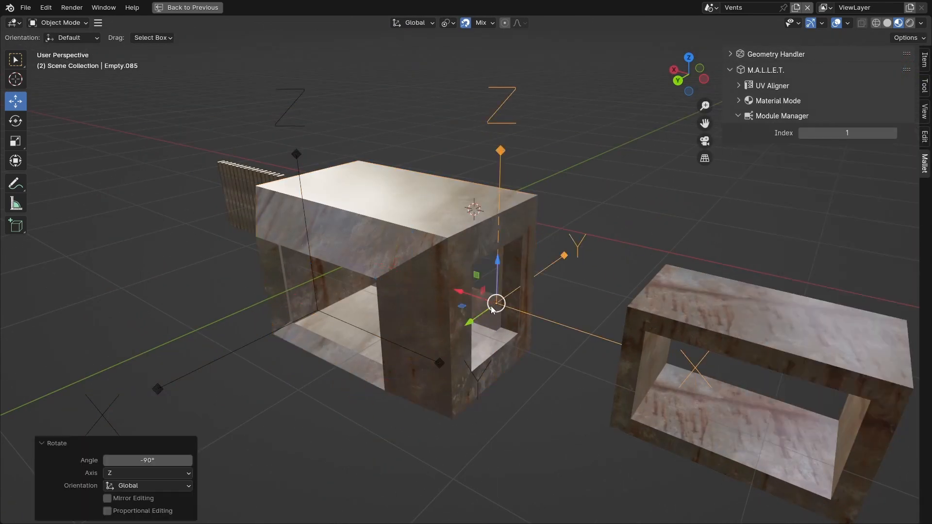
- Rotate the access point at the junction's other wide opening 90° about Z so its X axis faces outward
{"action": "middle_click_drag", "start_coordinate": [505, 290], "coordinate": [589, 324]}
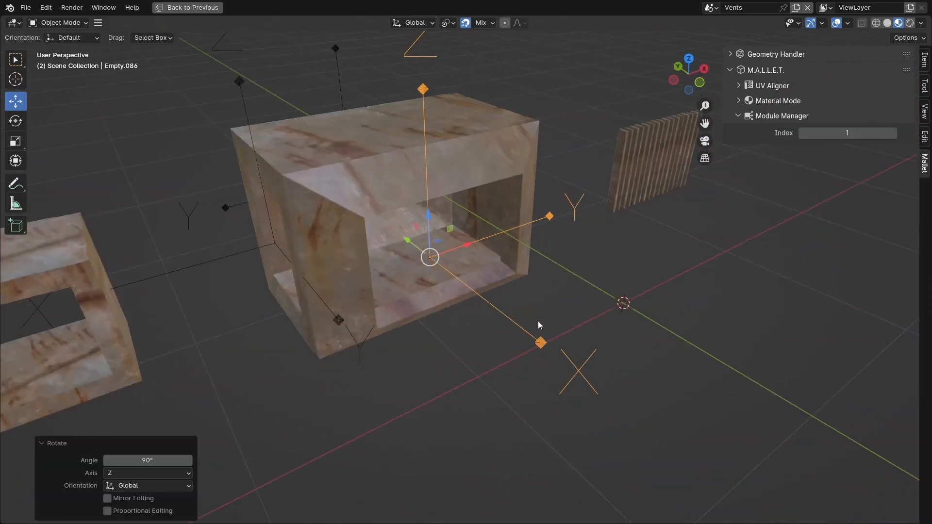
{"action": "middle_click_drag", "start_coordinate": [539, 326], "coordinate": [334, 324]}
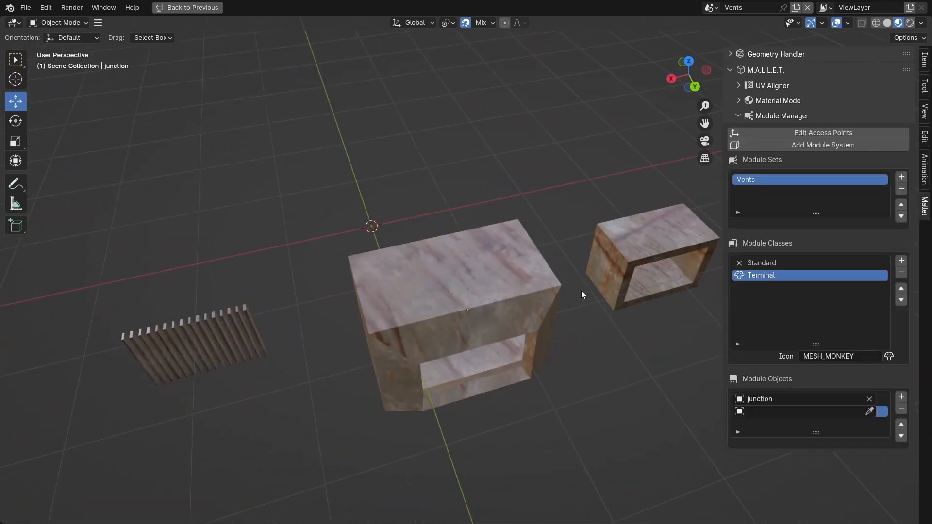
- Make the straight vent a module object, move its index 1 access point 0.32 m along Y and rotate it 90° about Z
{"action": "middle_click_drag", "start_coordinate": [581, 295], "coordinate": [337, 287], "text": "shift"}
{"action": "left_click", "coordinate": [344, 286]}
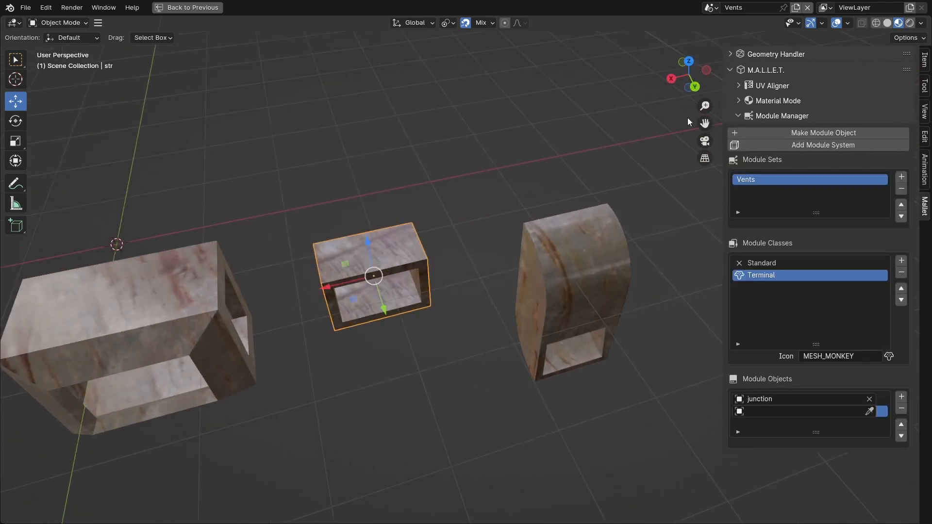
{"action": "left_click", "coordinate": [384, 310]}
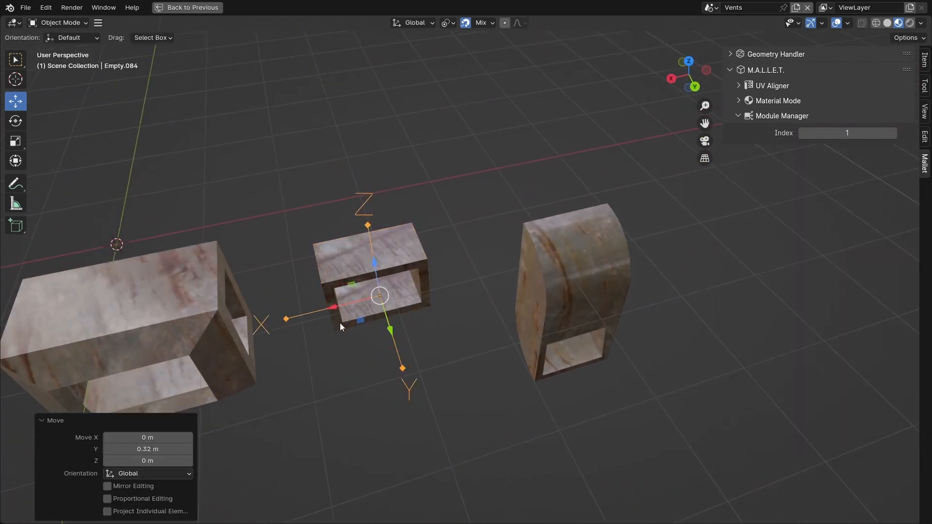
{"action": "type", "text": "rz90"}
{"action": "key", "text": "Return"}
{"action": "middle_click_drag", "start_coordinate": [340, 324], "coordinate": [538, 270]}
{"action": "left_click_drag", "start_coordinate": [386, 287], "coordinate": [367, 313]}
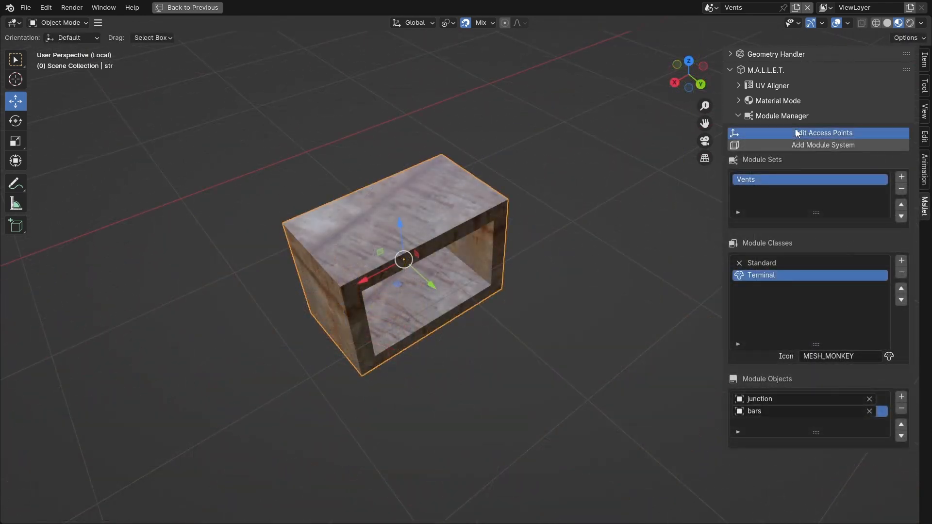
- Add an arrows empty and duplicate extra access points beside the straight vent while editing its access points
{"action": "left_click", "coordinate": [798, 134]}
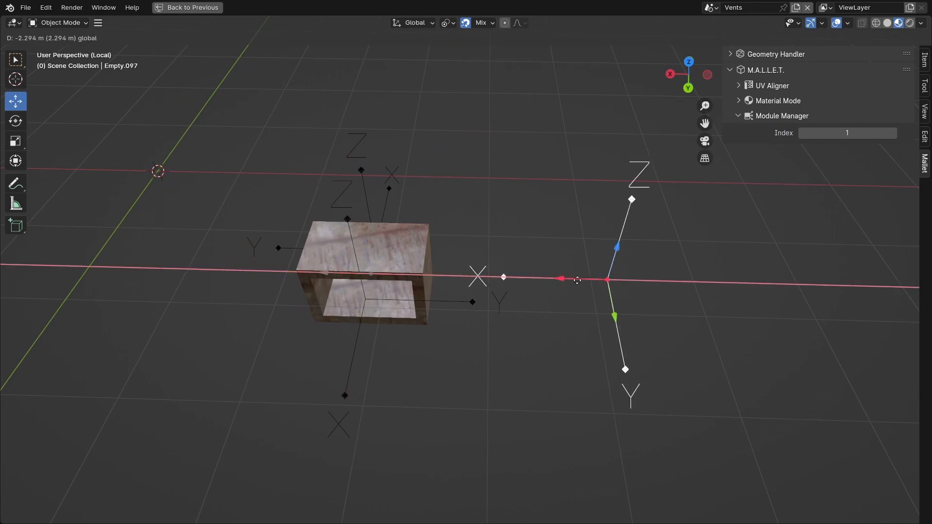
{"action": "key", "text": "shift+a"}
{"action": "mouse_move", "coordinate": [557, 221]}
{"action": "left_click", "coordinate": [607, 232]}
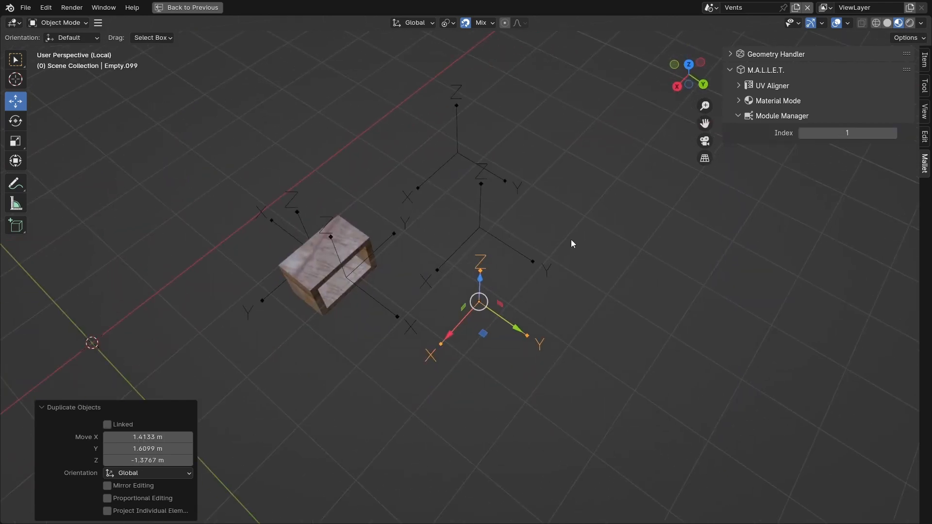
{"action": "key", "text": "Return"}
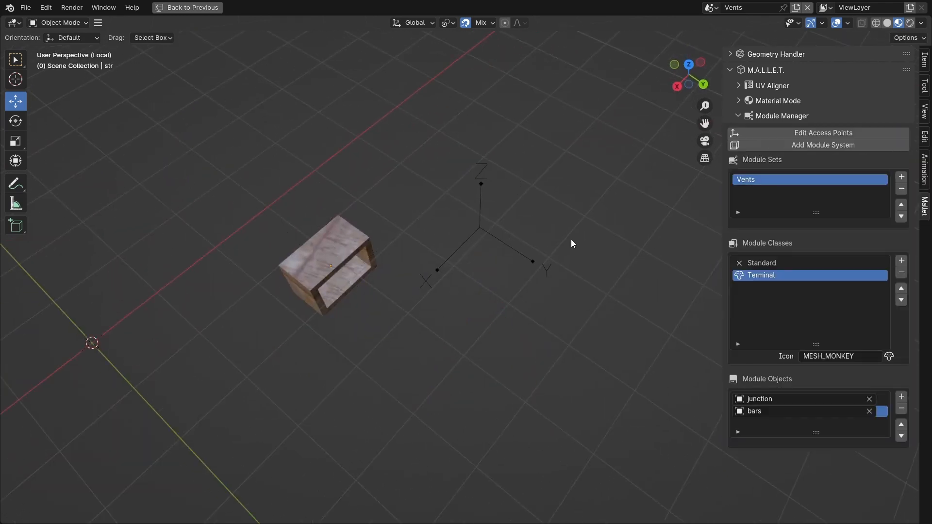
- Reopen the straight vent's access points to check which empties are registered and how they are indexed
{"action": "left_click", "coordinate": [356, 244]}
{"action": "left_click", "coordinate": [429, 296]}
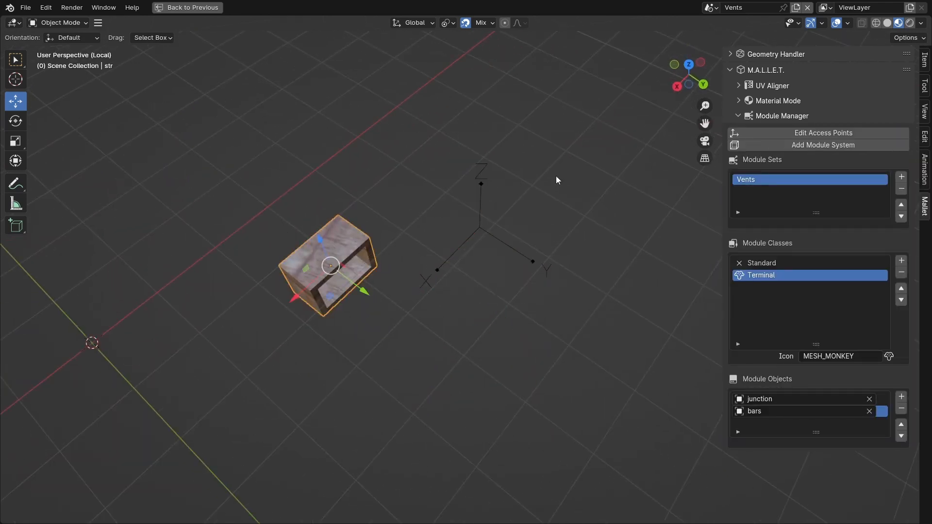
{"action": "left_click", "coordinate": [773, 134]}
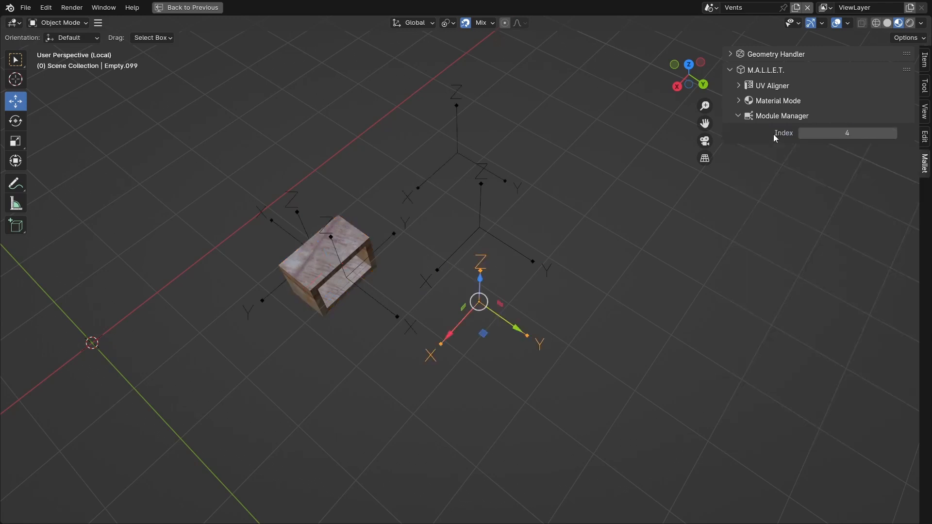
{"action": "left_click", "coordinate": [556, 244]}
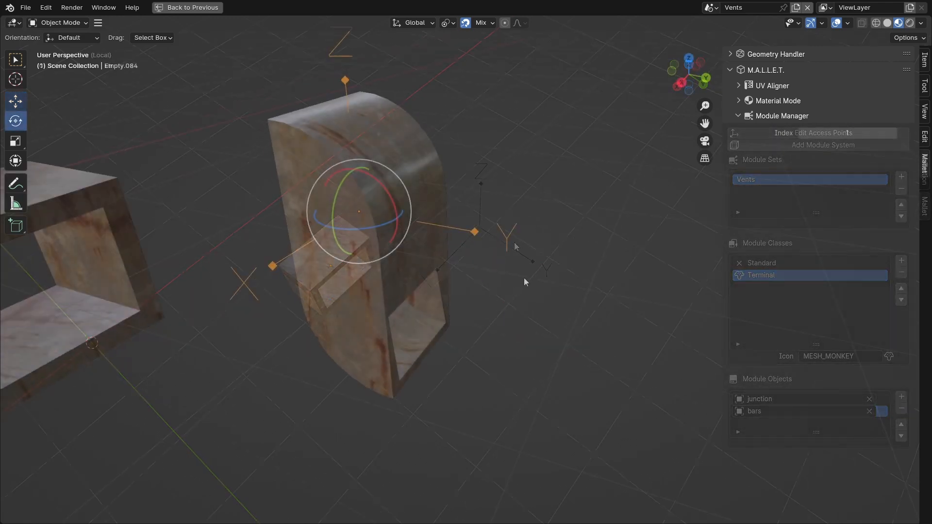
- Move the bend's index 1 access point to its lower opening and rotate it 90° about Z so X faces outward
{"action": "left_click_drag", "start_coordinate": [384, 192], "coordinate": [446, 315]}
{"action": "left_click_drag", "start_coordinate": [446, 335], "coordinate": [443, 305]}
{"action": "middle_click_drag", "start_coordinate": [468, 299], "coordinate": [387, 302]}
{"action": "type", "text": "rz90"}
{"action": "key", "text": "Return"}
{"action": "middle_click_drag", "start_coordinate": [565, 306], "coordinate": [453, 307]}
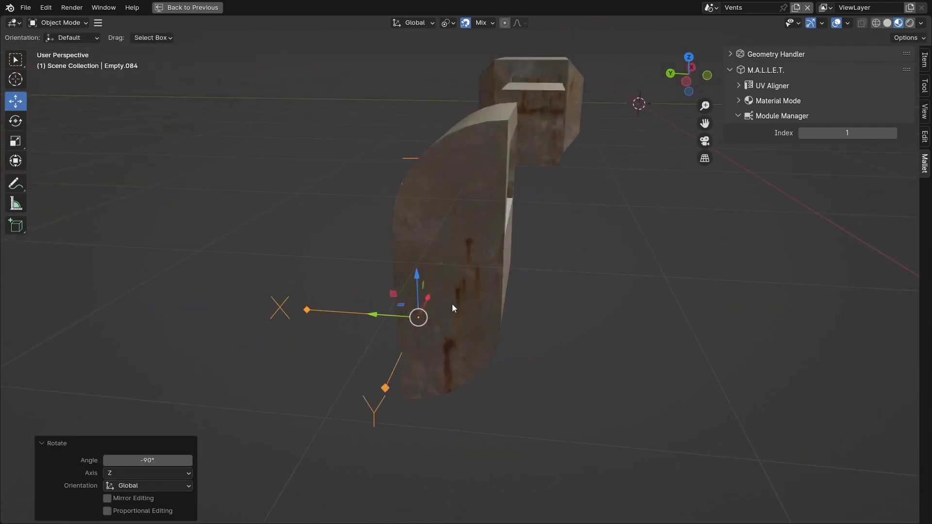
- Move the bend's other access point to its upper opening and rotate it -90° about Z
{"action": "key", "text": "shift+d"}
{"action": "left_click", "coordinate": [505, 211]}
{"action": "middle_click_drag", "start_coordinate": [505, 211], "coordinate": [437, 226]}
{"action": "left_click_drag", "start_coordinate": [455, 192], "coordinate": [486, 151]}
{"action": "type", "text": "rz-90"}
{"action": "key", "text": "Return"}
{"action": "middle_click_drag", "start_coordinate": [564, 177], "coordinate": [296, 225]}
{"action": "scroll", "coordinate": [335, 227], "scroll_direction": "down", "scroll_amount": 3}
{"action": "key", "text": "Escape"}
- Attach the bend module at the placed straight vent's open access point and raise its in index by one
{"action": "middle_click_drag", "start_coordinate": [467, 244], "coordinate": [453, 264]}
{"action": "left_click", "coordinate": [476, 233]}
{"action": "left_click", "coordinate": [452, 275]}
{"action": "left_click", "coordinate": [833, 160]}
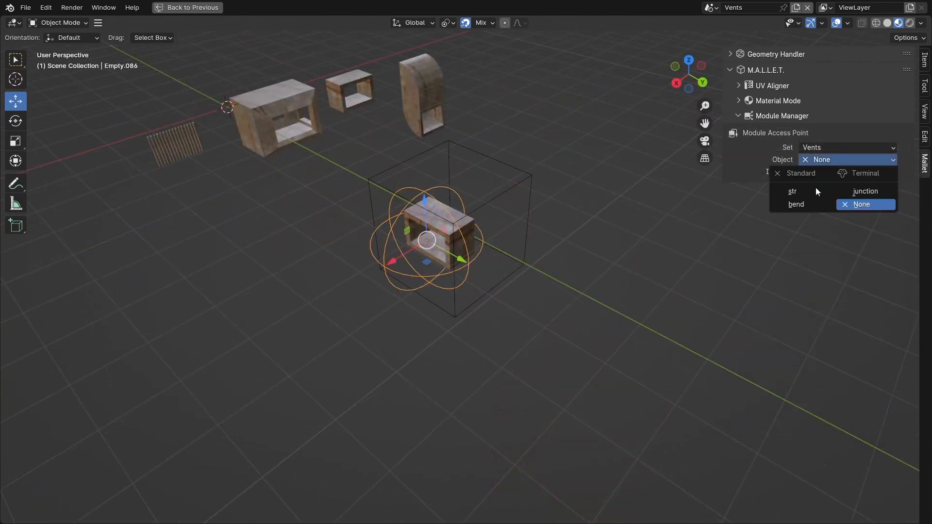
{"action": "left_click", "coordinate": [804, 204]}
{"action": "left_click", "coordinate": [892, 172]}
{"action": "type", "text": "rz90"}
{"action": "key", "text": "Return"}
- Attach the str module at the bend's upper open access point
{"action": "middle_click_drag", "start_coordinate": [326, 216], "coordinate": [311, 199]}
{"action": "left_click", "coordinate": [324, 200]}
{"action": "left_click", "coordinate": [823, 161]}
{"action": "left_click", "coordinate": [799, 191]}
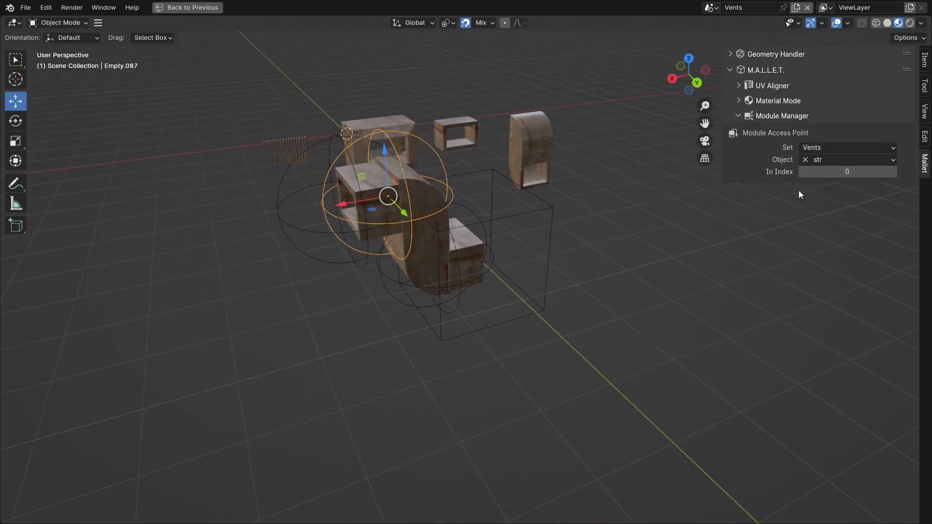
- Attach the bars module at the open end of the upper straight vent
{"action": "left_click", "coordinate": [288, 194]}
{"action": "left_click", "coordinate": [823, 160]}
{"action": "middle_click_drag", "start_coordinate": [534, 233], "coordinate": [538, 267]}
{"action": "left_click", "coordinate": [859, 195]}
{"action": "middle_click_drag", "start_coordinate": [418, 233], "coordinate": [418, 211]}
{"action": "middle_click_drag", "start_coordinate": [340, 209], "coordinate": [448, 212], "text": "shift"}
{"action": "scroll", "coordinate": [418, 209], "scroll_direction": "up", "scroll_amount": 2}
- Attach another str module at the access point beyond the bars
{"action": "left_click", "coordinate": [380, 205]}
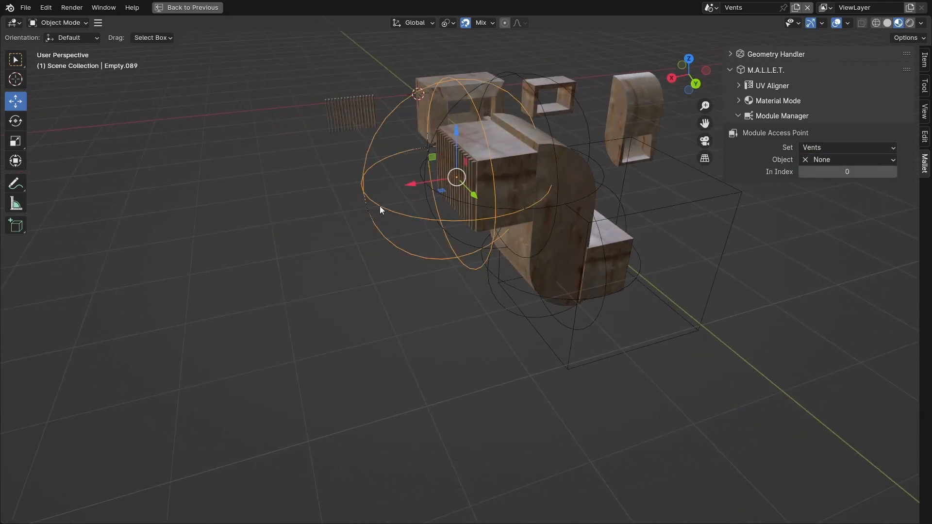
{"action": "left_click", "coordinate": [823, 160]}
{"action": "left_click", "coordinate": [802, 193]}
- Attach the junction module at the last open access point of the vent chain
{"action": "middle_click_drag", "start_coordinate": [553, 174], "coordinate": [656, 156]}
{"action": "left_click", "coordinate": [564, 194]}
{"action": "middle_click_drag", "start_coordinate": [566, 199], "coordinate": [605, 204]}
{"action": "left_click", "coordinate": [829, 159]}
{"action": "left_click", "coordinate": [857, 192]}
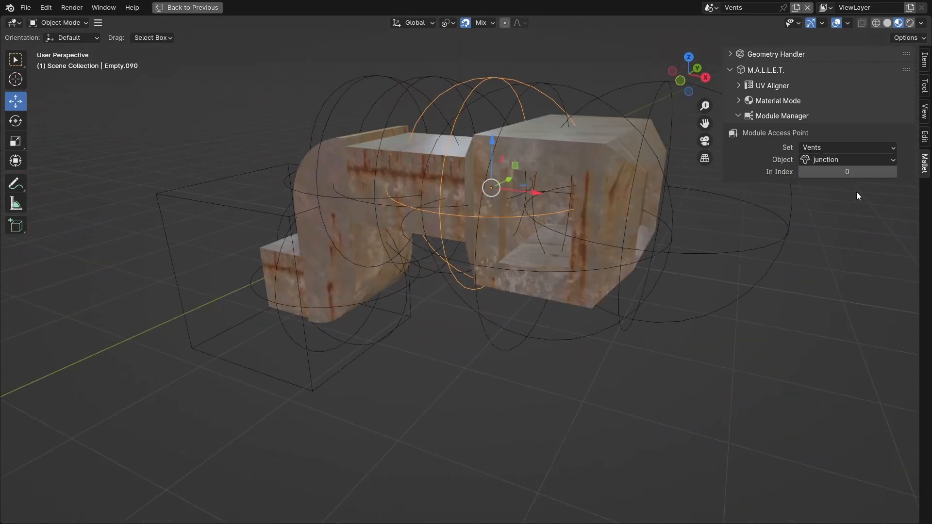
{"action": "middle_click_drag", "start_coordinate": [559, 252], "coordinate": [590, 257]}
{"action": "left_click", "coordinate": [262, 311]}
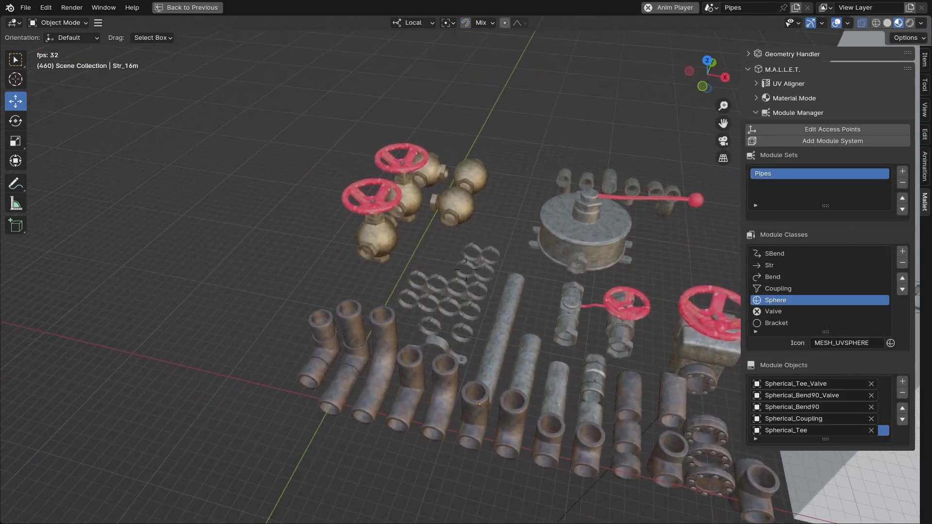
- Add a module system that uses the Pipes set and give it Str_8m as its starting object
{"action": "left_click", "coordinate": [817, 142]}
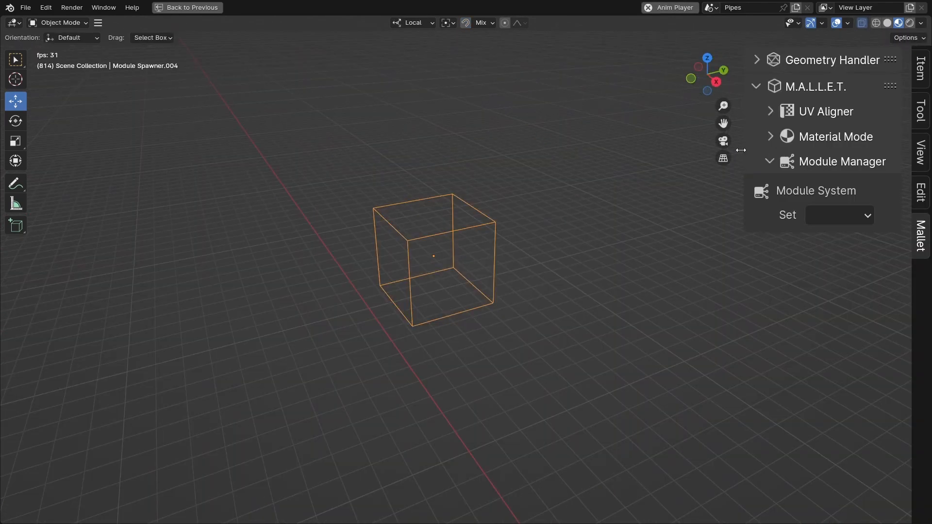
{"action": "left_click_drag", "start_coordinate": [741, 150], "coordinate": [643, 151]}
{"action": "left_click", "coordinate": [788, 221]}
{"action": "left_click", "coordinate": [742, 265]}
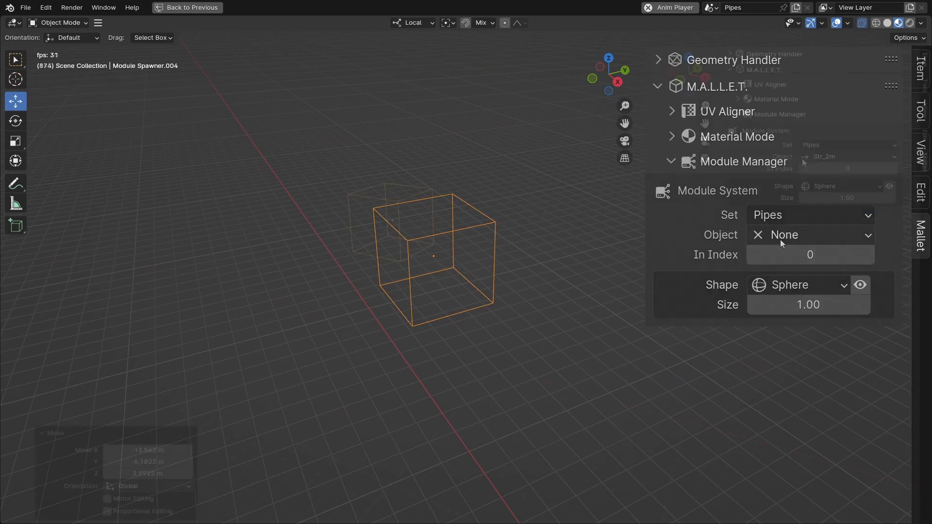
{"action": "left_click", "coordinate": [810, 156]}
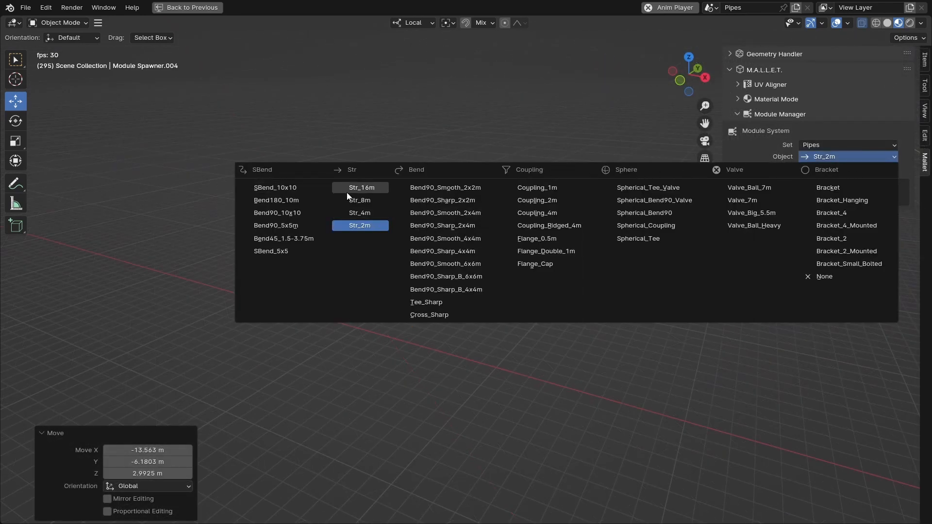
{"action": "left_click", "coordinate": [359, 201]}
- Attach Bend90_10x10 at the straight pipe's open end and rotate it 90° around the pipe's axis
{"action": "left_click", "coordinate": [674, 267]}
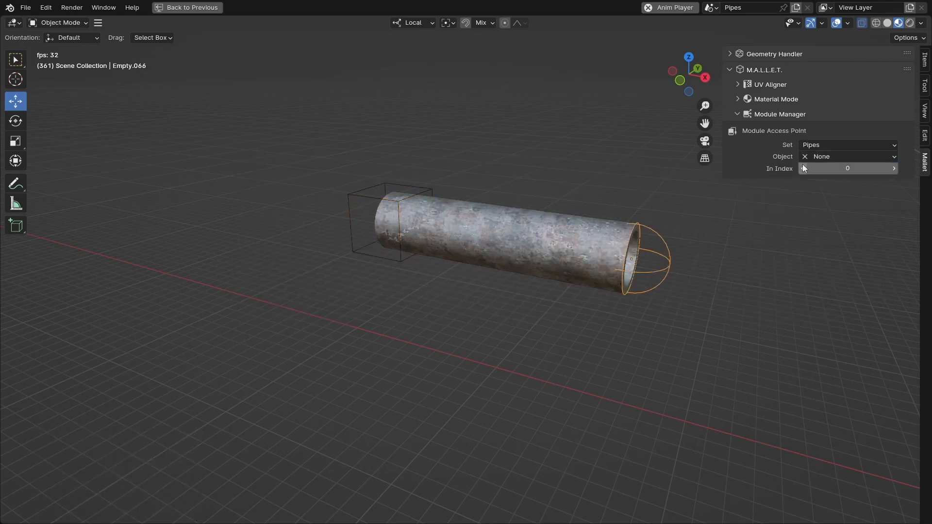
{"action": "left_click", "coordinate": [816, 156]}
{"action": "left_click", "coordinate": [266, 213]}
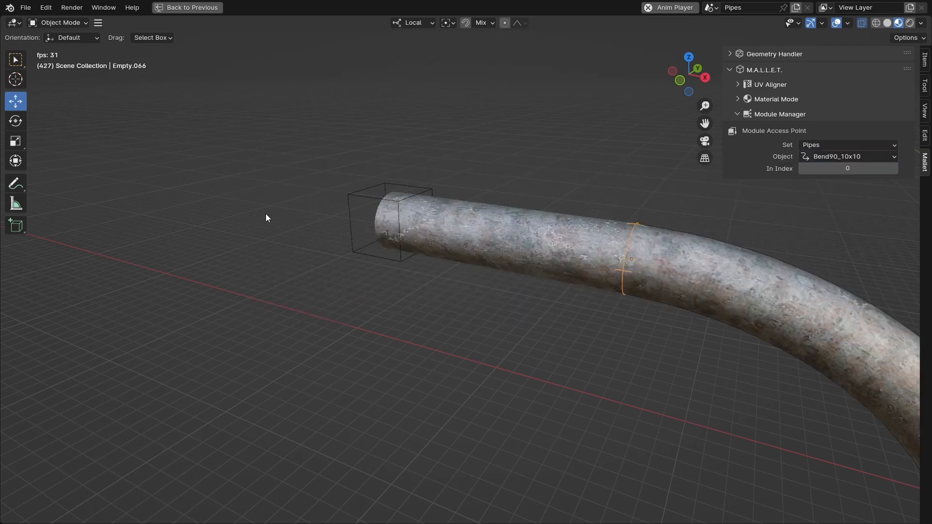
{"action": "type", "text": "r"}
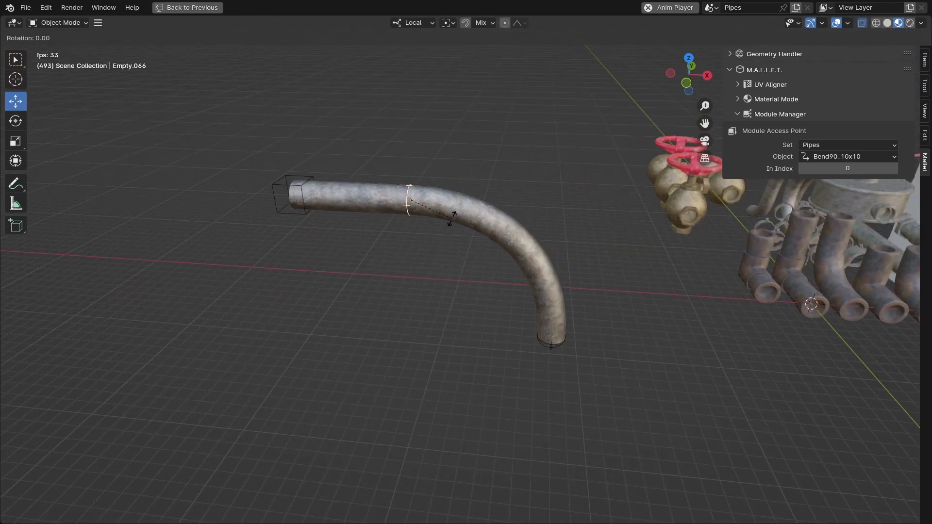
{"action": "type", "text": "90"}
{"action": "key", "text": "Return"}
- Attach Spherical_Tee_Valve at the coupling on the bend's open end and rotate it -90° about its local X axis
{"action": "left_click", "coordinate": [562, 150]}
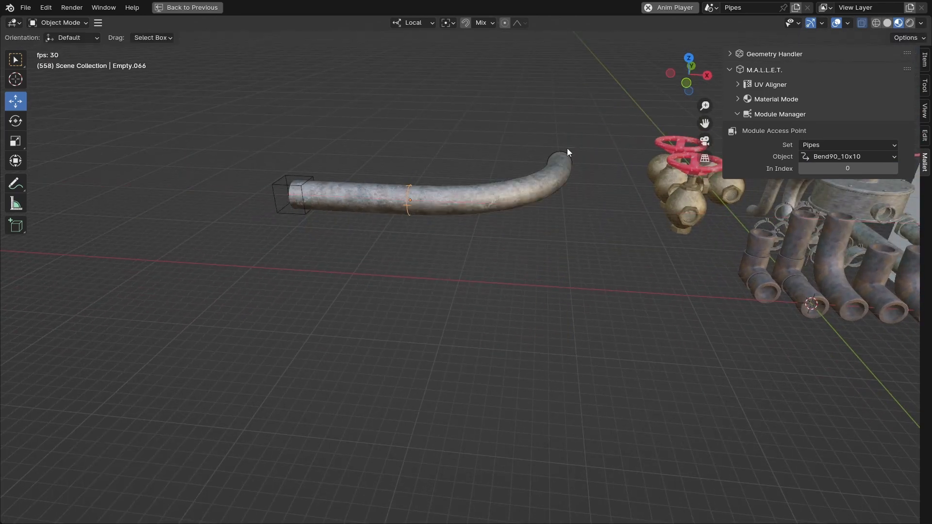
{"action": "left_click", "coordinate": [567, 148]}
{"action": "middle_click_drag", "start_coordinate": [567, 148], "coordinate": [478, 181]}
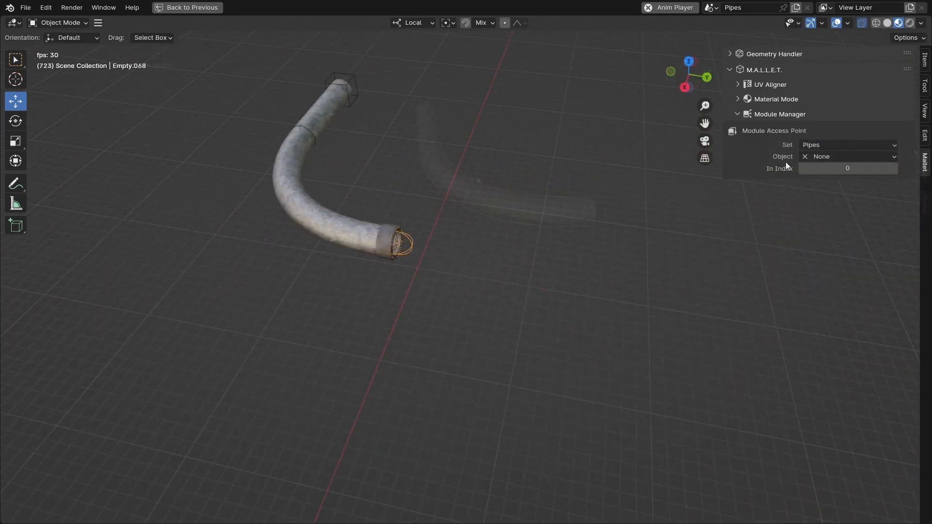
{"action": "left_click", "coordinate": [812, 156]}
{"action": "left_click", "coordinate": [680, 188]}
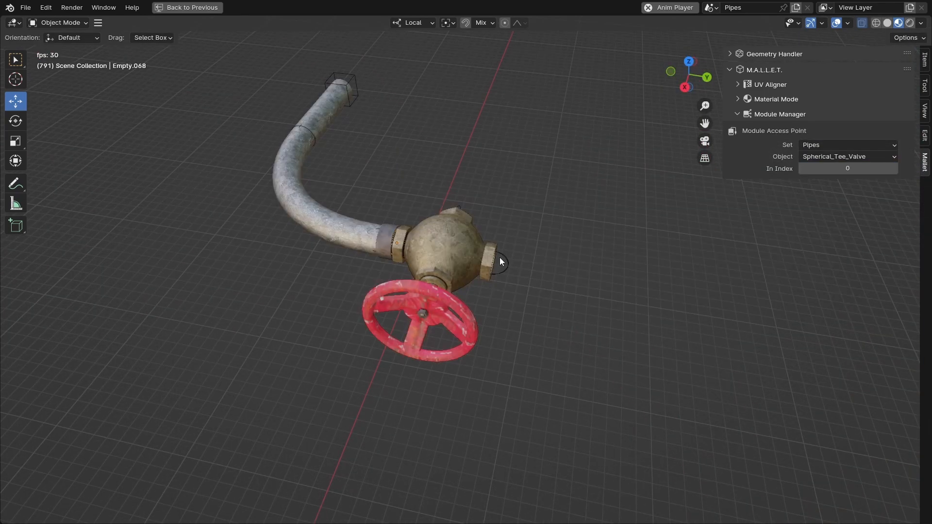
{"action": "type", "text": "rx90-"}
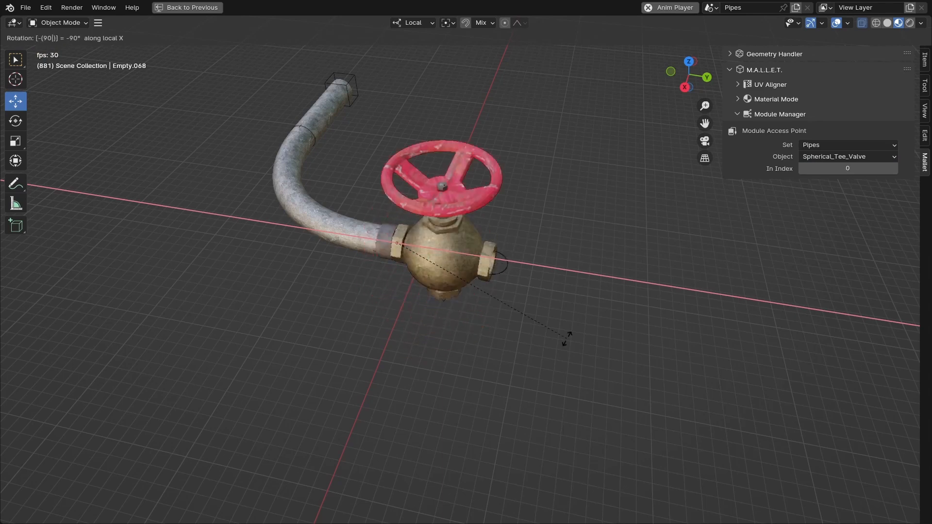
{"action": "left_click", "coordinate": [566, 337]}
- Extend the valve's lower and side outlets with straight pipes and attach Tee_Sharp at the end of the side pipe
{"action": "middle_click_drag", "start_coordinate": [566, 337], "coordinate": [450, 284]}
{"action": "left_click", "coordinate": [438, 309]}
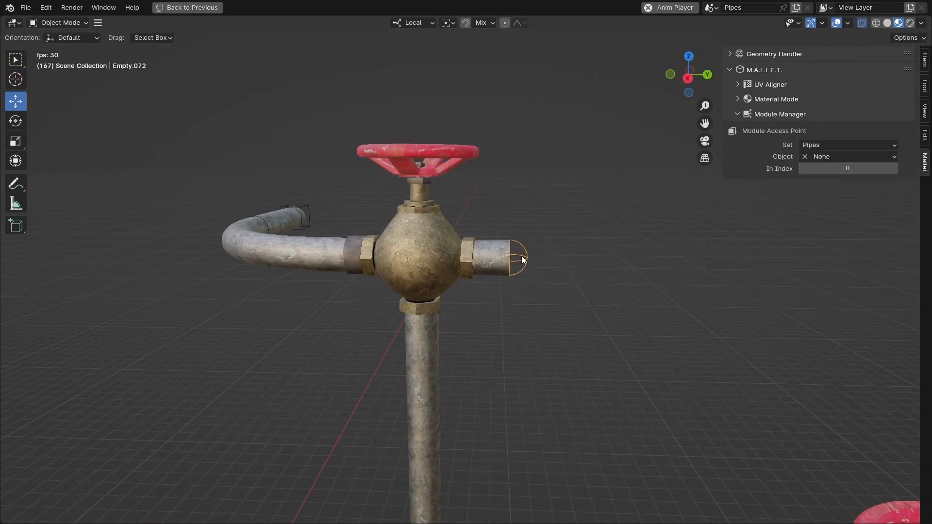
{"action": "left_click", "coordinate": [813, 157]}
{"action": "left_click", "coordinate": [443, 302]}
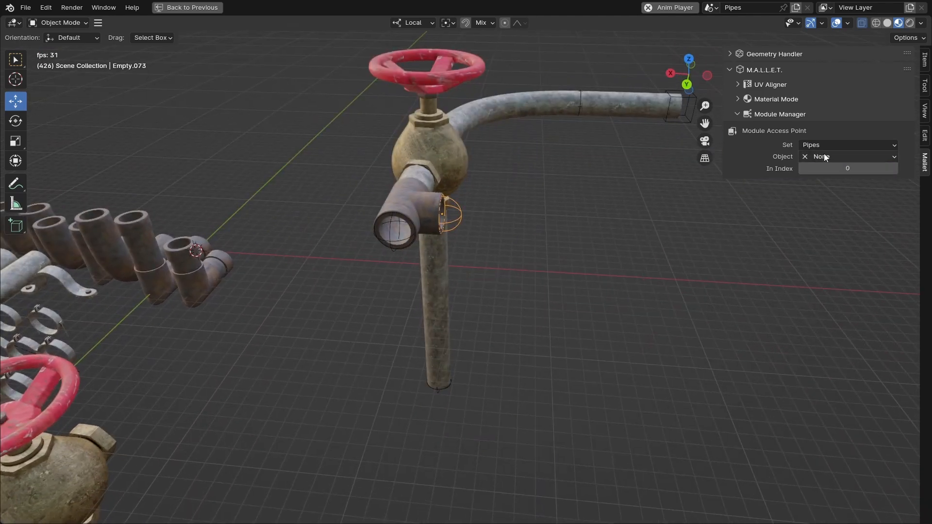
- Attach Str_8m at the side branch of the sharp tee
{"action": "left_click", "coordinate": [825, 156]}
{"action": "left_click", "coordinate": [360, 200]}
- Try Valve_Ball_Heavy at the branch pipe's open end, rotated about local X, and undo it
{"action": "left_click", "coordinate": [849, 155]}
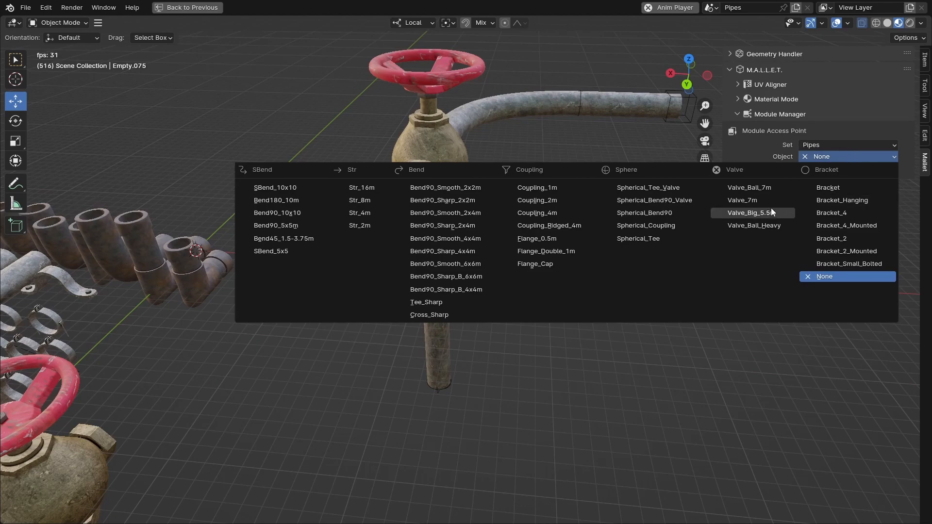
{"action": "left_click", "coordinate": [770, 227]}
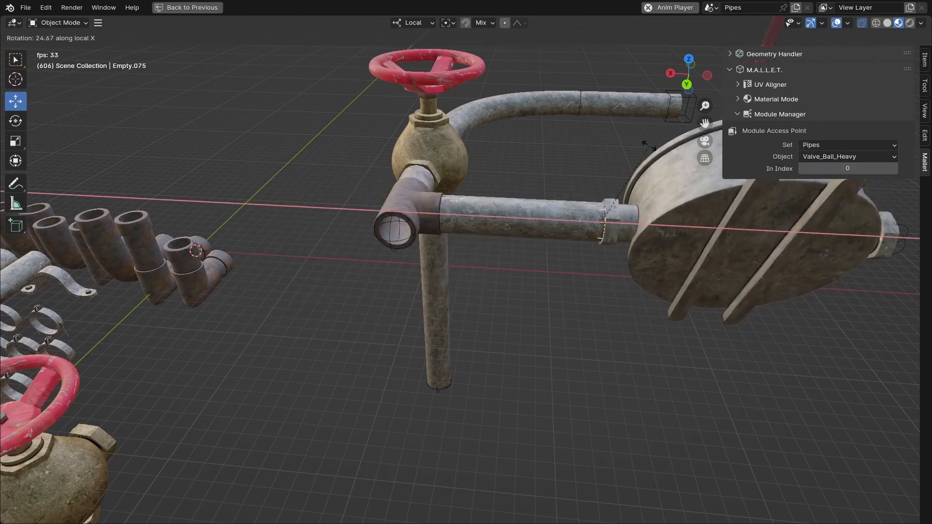
{"action": "left_click", "coordinate": [643, 146]}
{"action": "middle_click_drag", "start_coordinate": [643, 146], "coordinate": [568, 157]}
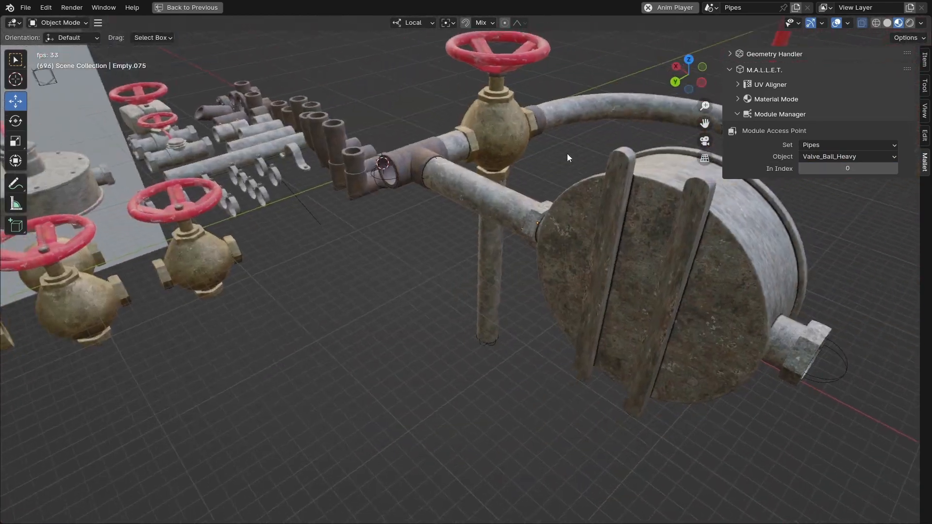
{"action": "key", "text": "ctrl+z"}
{"action": "key", "text": "ctrl+z"}
{"action": "key", "text": "ctrl+z"}
- Extend the tee's straight outlet with Str_2m and attach Valve_Ball_Heavy at its end, rotated -90° about local X
{"action": "left_click", "coordinate": [839, 157]}
{"action": "left_click", "coordinate": [360, 226]}
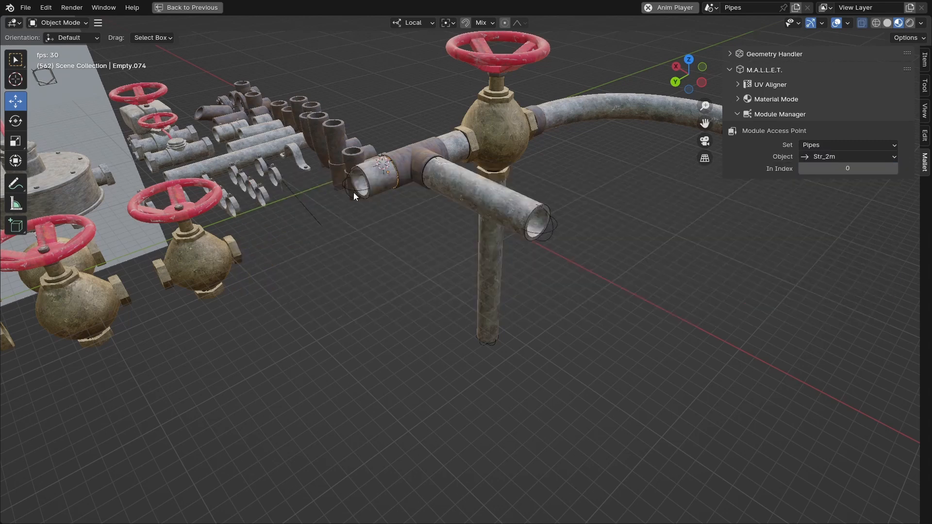
{"action": "left_click", "coordinate": [856, 158]}
{"action": "left_click", "coordinate": [755, 228]}
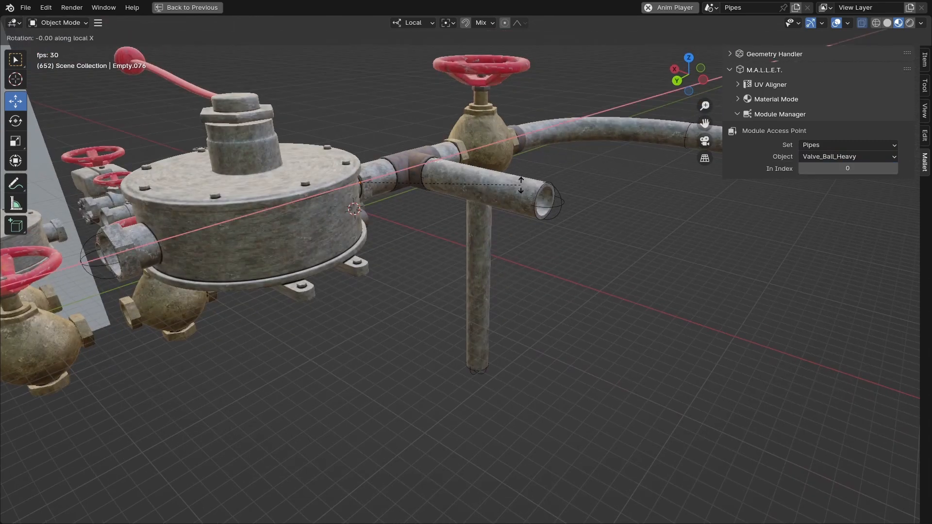
{"action": "type", "text": "-90"}
{"action": "key", "text": "Return"}
{"action": "middle_click_drag", "start_coordinate": [522, 186], "coordinate": [463, 185]}
{"action": "scroll", "coordinate": [463, 185], "scroll_direction": "down", "scroll_amount": 6}
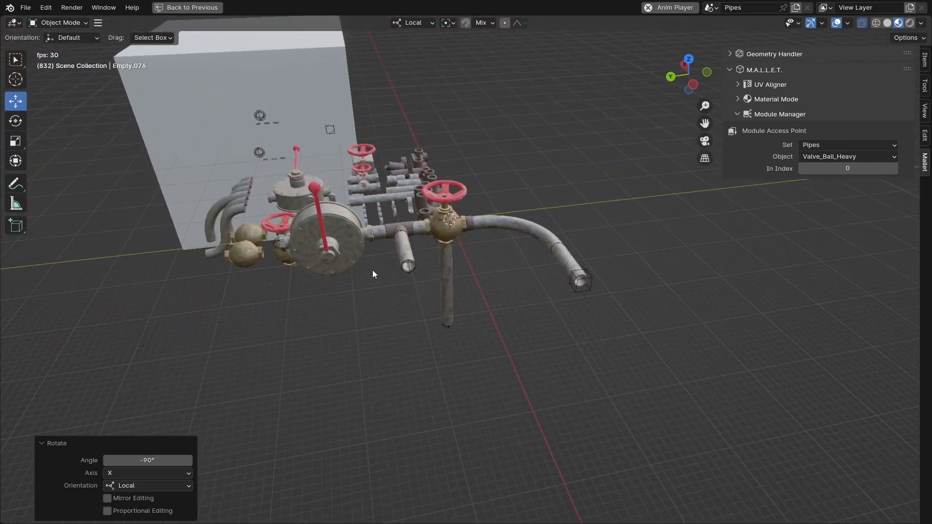
{"action": "left_click", "coordinate": [817, 158]}
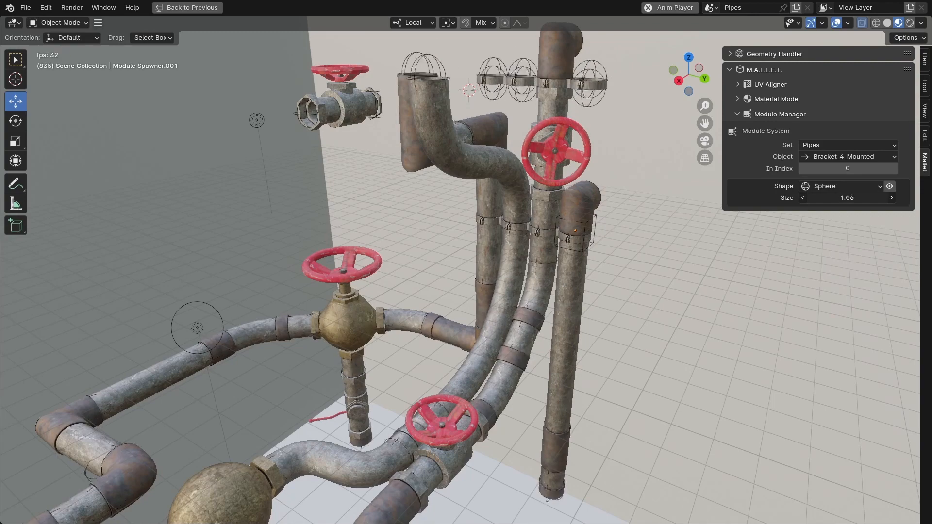
- Set the pipe module system's access point shape to Cube and its size to 1.03
{"action": "mouse_move", "coordinate": [825, 197]}
{"action": "left_mouse_down"}
{"action": "mouse_move", "coordinate": [855, 198]}
{"action": "mouse_move", "coordinate": [841, 193]}
{"action": "left_mouse_up"}
{"action": "left_click", "coordinate": [833, 200]}
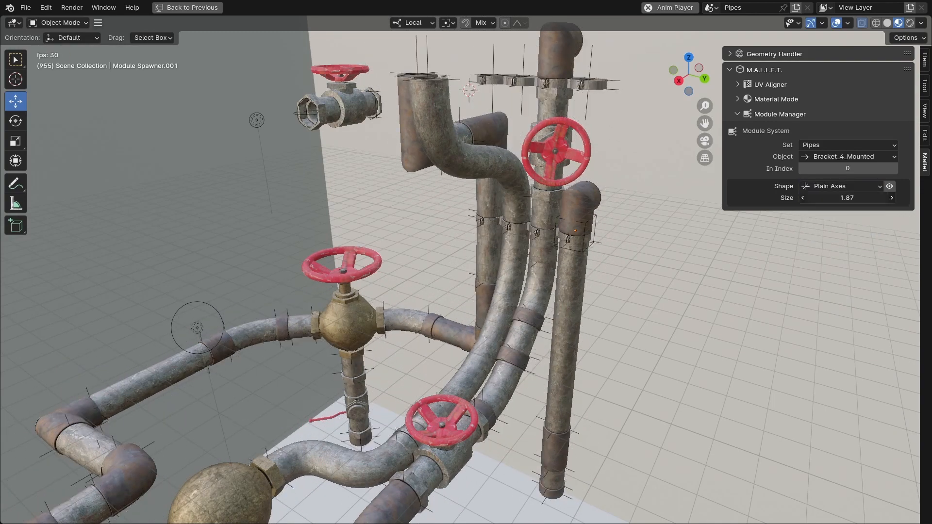
{"action": "left_click", "coordinate": [828, 187]}
{"action": "left_click", "coordinate": [836, 211]}
{"action": "left_click_drag", "start_coordinate": [839, 198], "coordinate": [796, 198]}
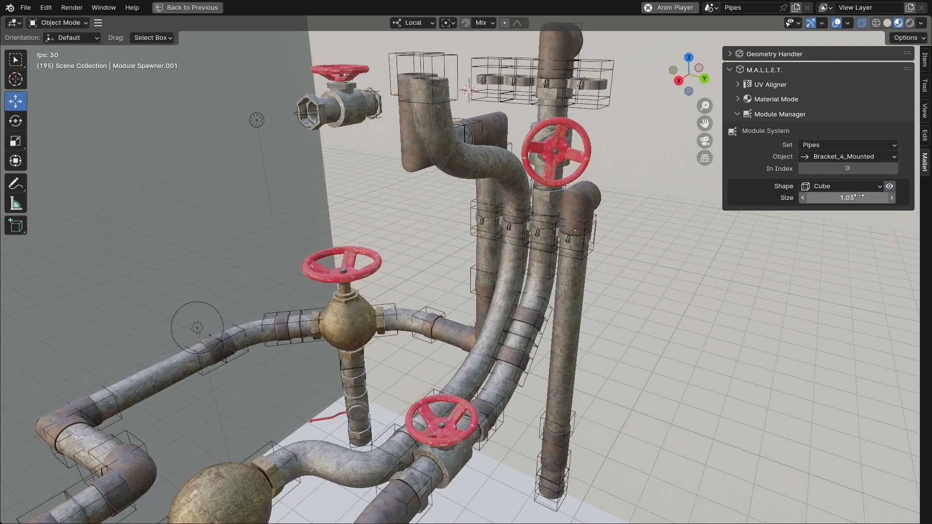
- Hide the access points and overlays, and examine the pipe assembly in rendered view by flying around it
{"action": "left_click", "coordinate": [461, 157]}
{"action": "key", "text": "alt+shift+z"}
{"action": "key", "text": "shift+grave"}
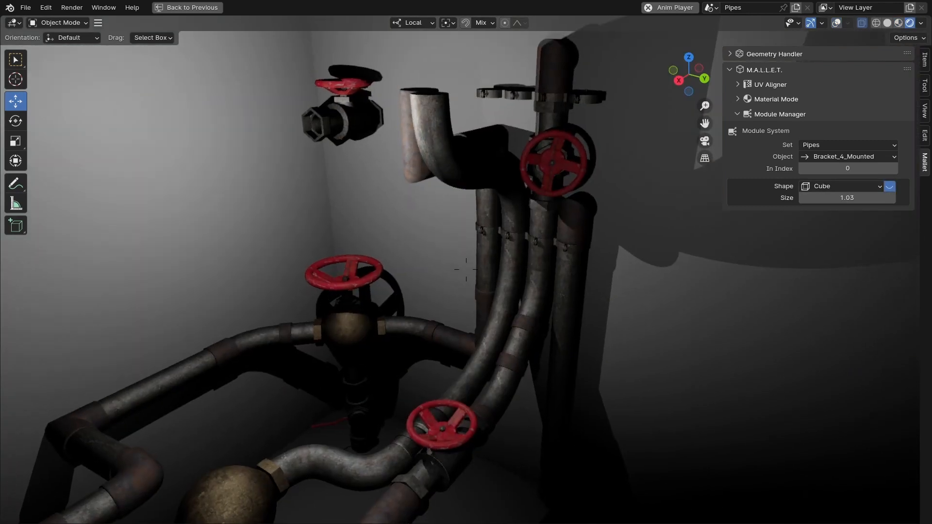
{"action": "key", "text": "s"}
{"action": "key", "text": "q"}
{"action": "key", "text": "a"}
{"action": "key", "text": "q"}
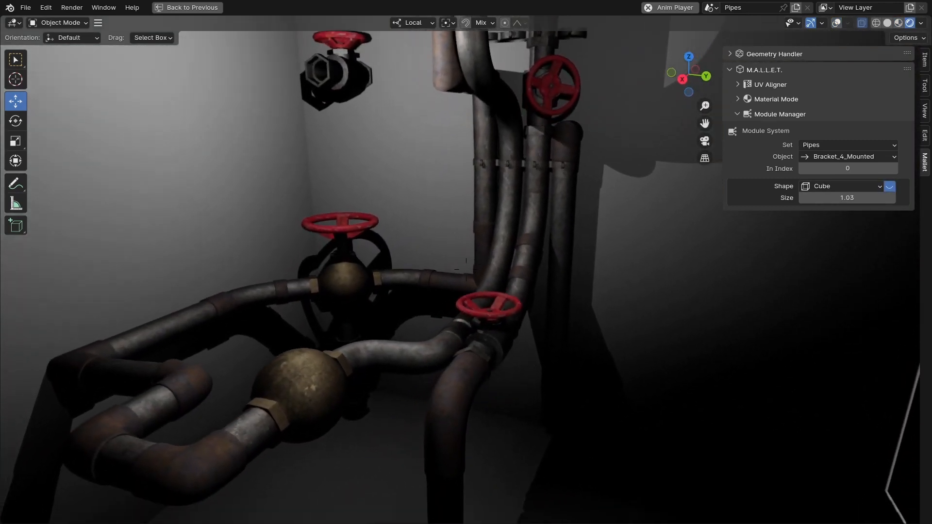